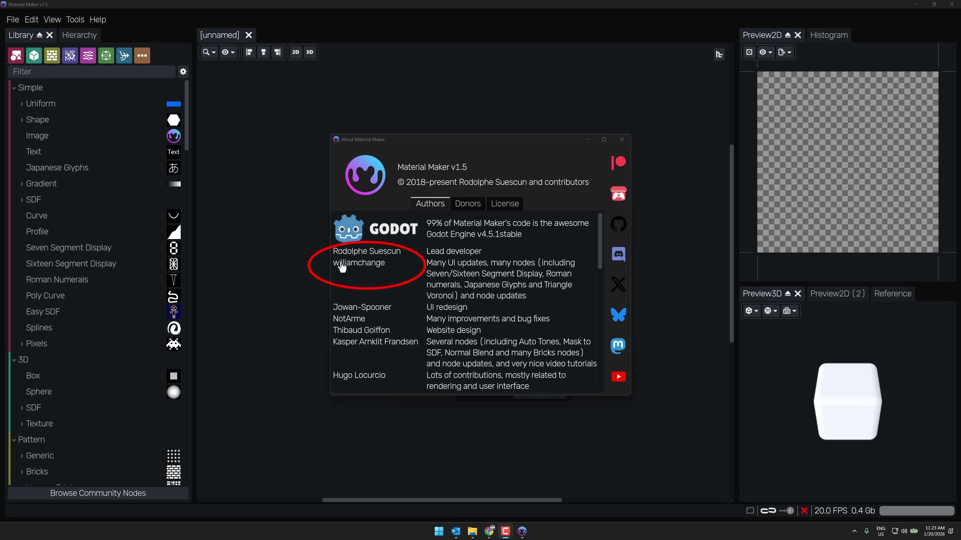
Close the About Material Maker dialog to reveal the default Static PBR Material graph.
{"action": "left_click", "coordinate": [619, 144]}
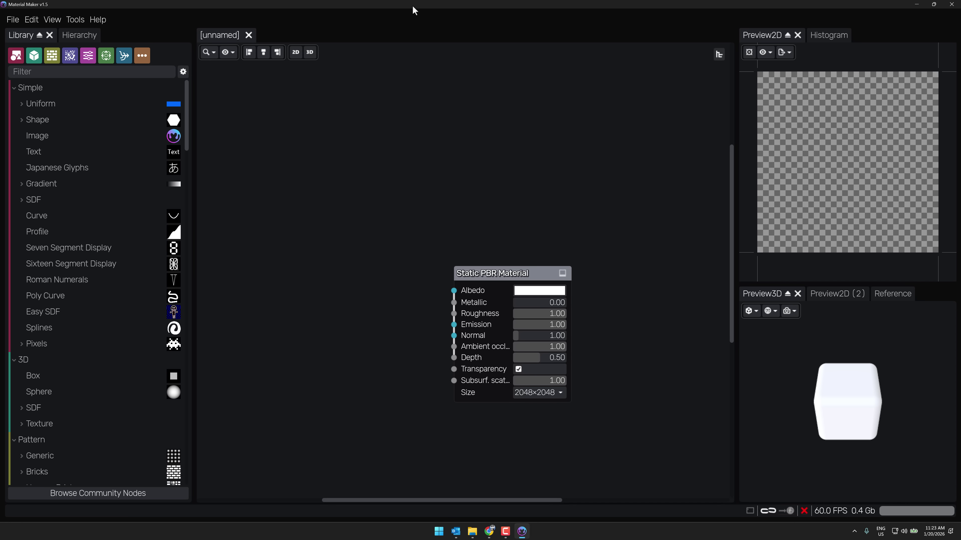
Open the Load material from website browser, maximized to fill the screen.
{"action": "left_click", "coordinate": [13, 20]}
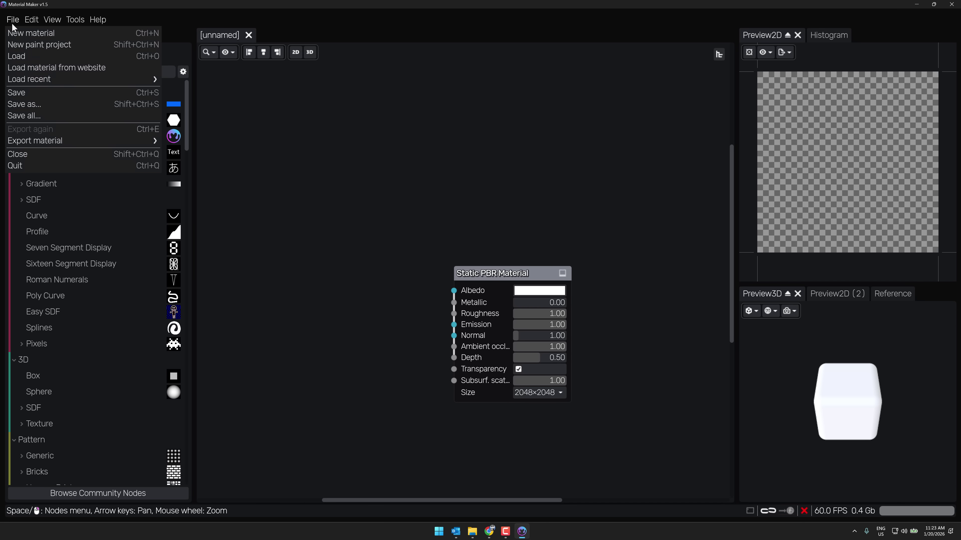
{"action": "left_click", "coordinate": [60, 71]}
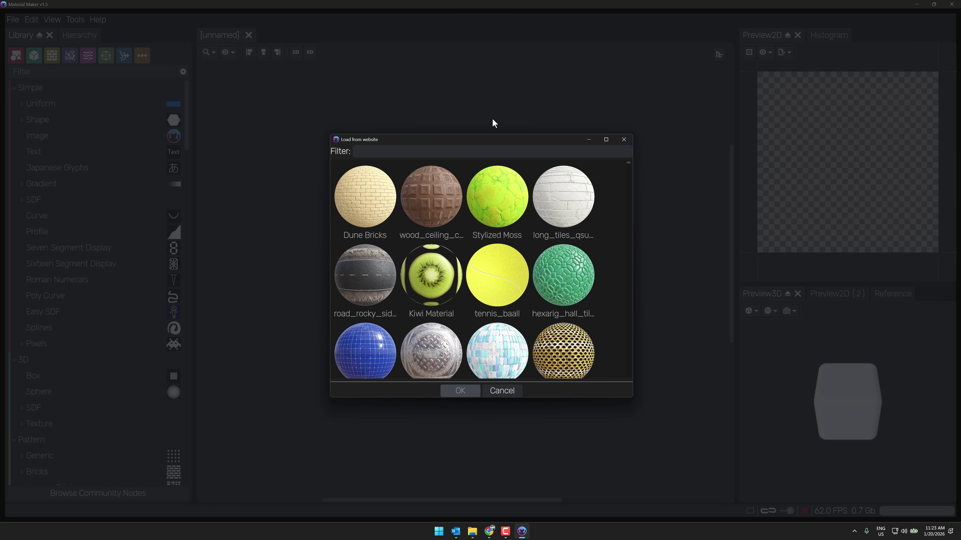
{"action": "double_click", "coordinate": [527, 139]}
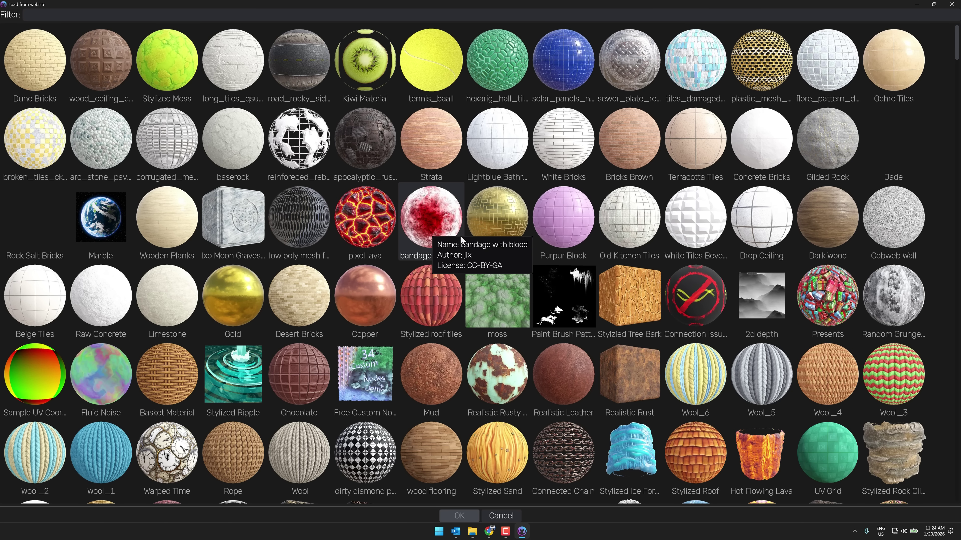
Browse the online collection and load Rivetted (Animated) into a new tab.
{"action": "scroll", "coordinate": [536, 284], "scroll_direction": "down", "scroll_amount": 15}
{"action": "scroll", "coordinate": [535, 284], "scroll_direction": "down", "scroll_amount": 5}
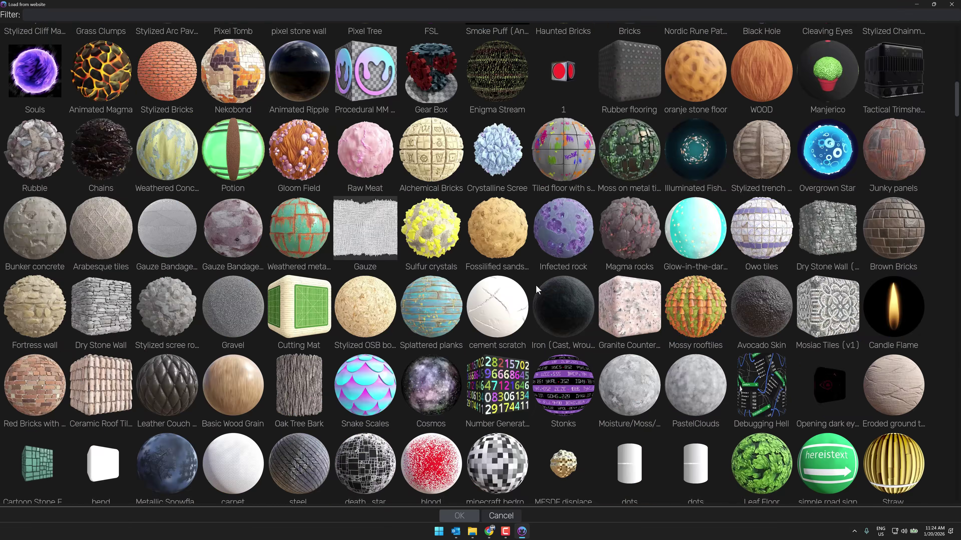
{"action": "scroll", "coordinate": [535, 284], "scroll_direction": "up", "scroll_amount": 5}
{"action": "scroll", "coordinate": [535, 285], "scroll_direction": "up", "scroll_amount": 3}
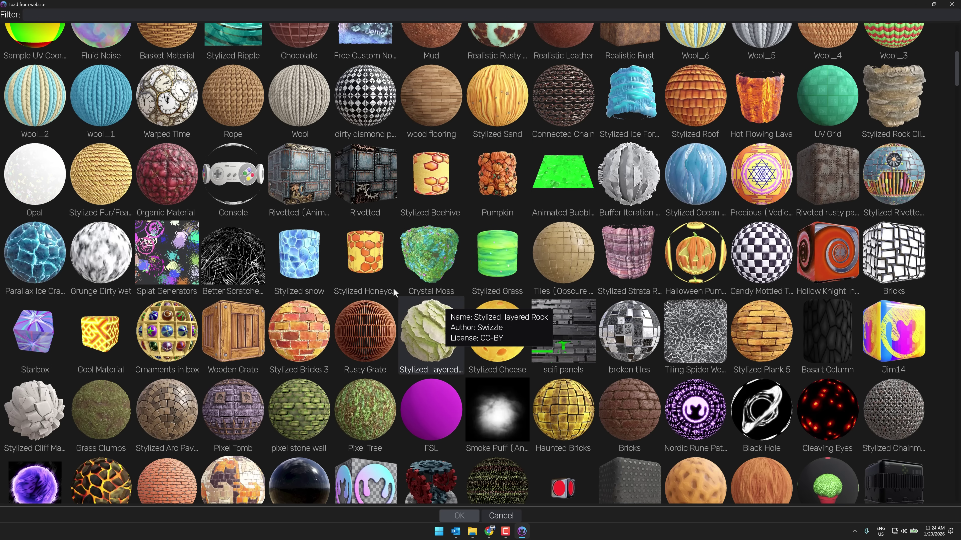
{"action": "left_click", "coordinate": [302, 169]}
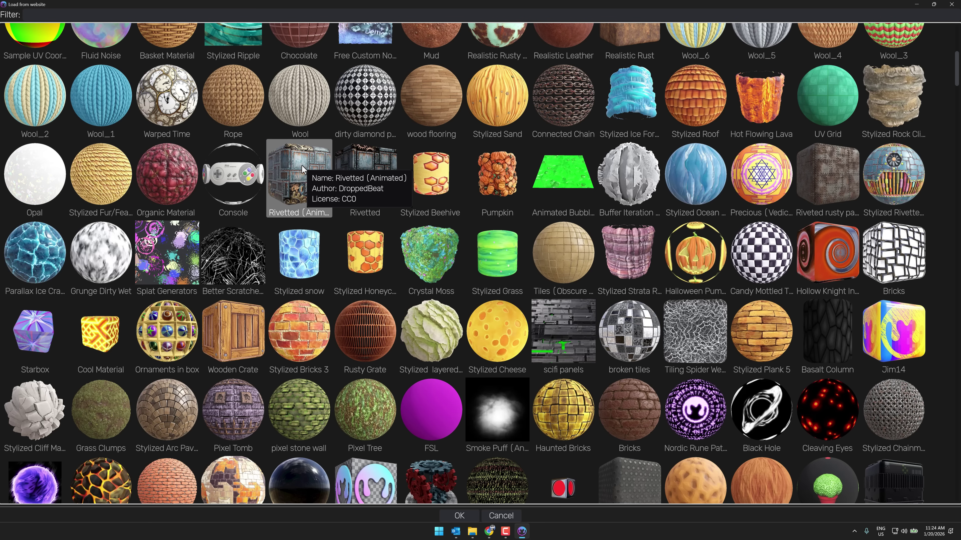
{"action": "double_click", "coordinate": [303, 169]}
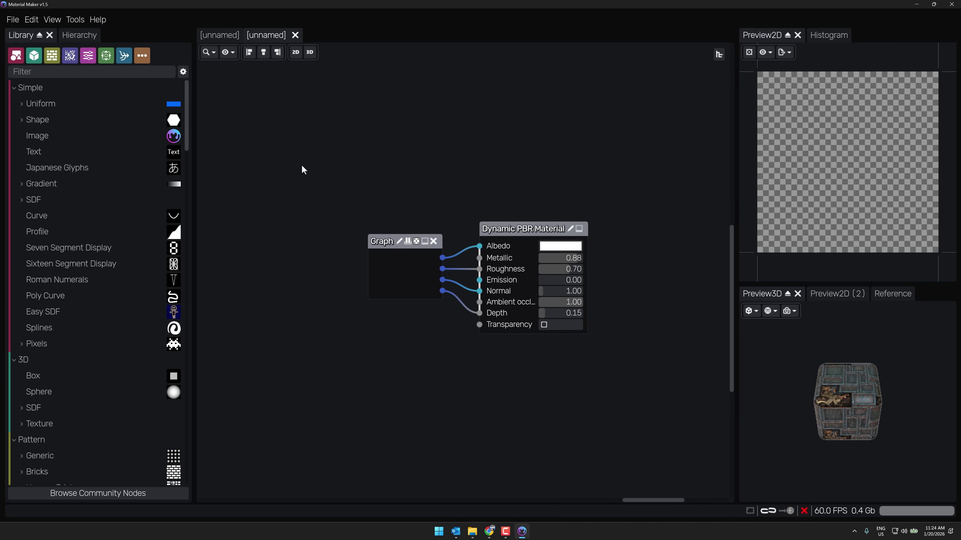
Zoom the 3D preview and review the Godot and Unreal export targets under Export material.
{"action": "scroll", "coordinate": [878, 394], "scroll_direction": "up", "scroll_amount": 5}
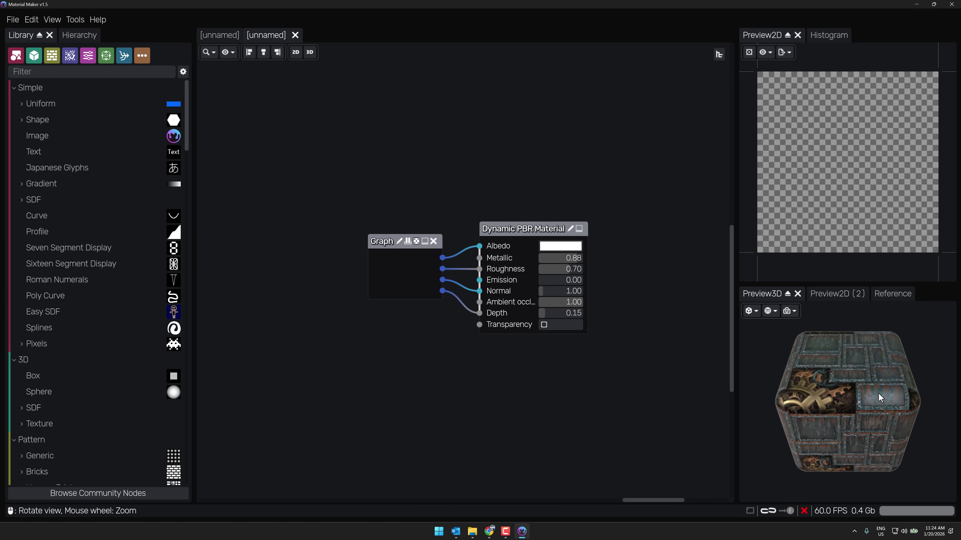
{"action": "scroll", "coordinate": [878, 393], "scroll_direction": "up", "scroll_amount": 3}
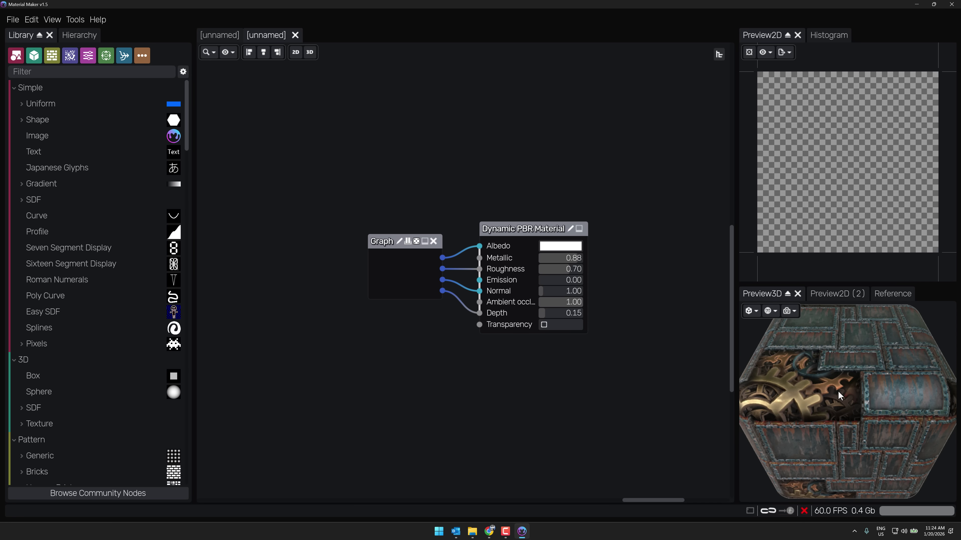
{"action": "left_click", "coordinate": [12, 19]}
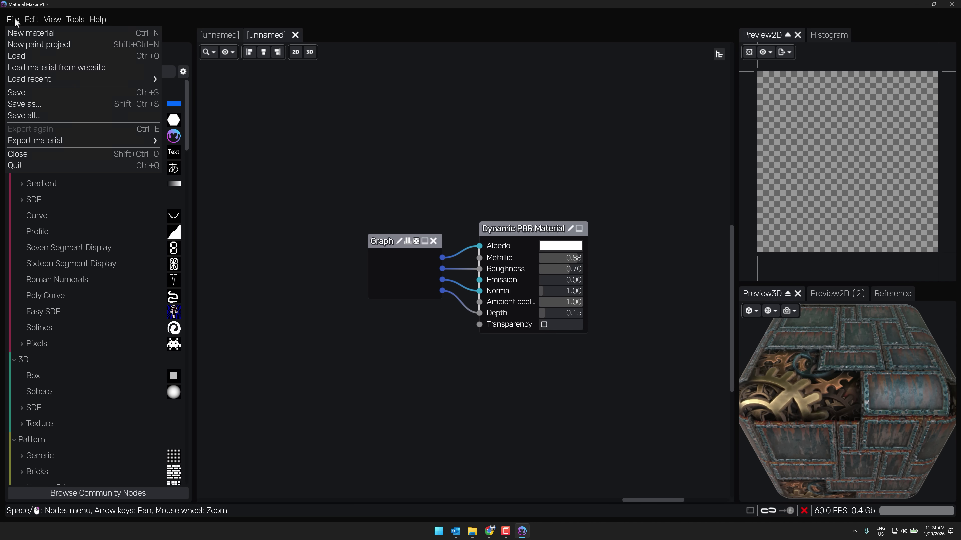
{"action": "mouse_move", "coordinate": [38, 142]}
{"action": "mouse_move", "coordinate": [206, 142]}
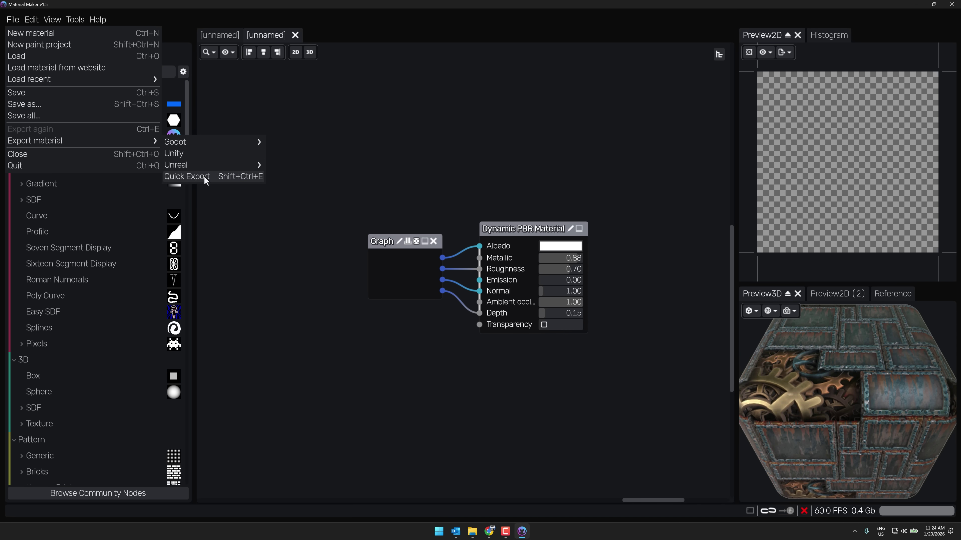
{"action": "mouse_move", "coordinate": [219, 163]}
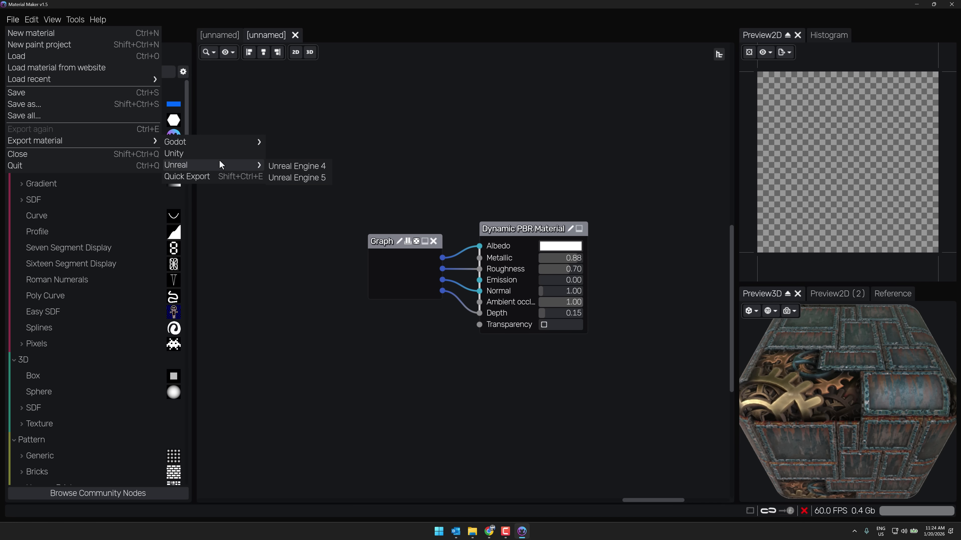
Select the Graph node to preview it, then enter its inner node graph.
{"action": "left_click", "coordinate": [388, 246]}
{"action": "left_click", "coordinate": [388, 246]}
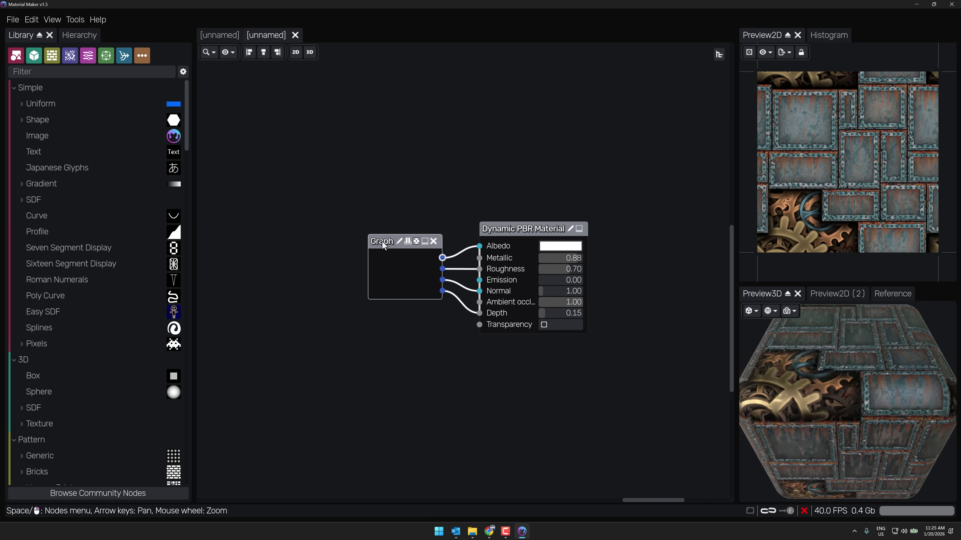
{"action": "left_click", "coordinate": [399, 241]}
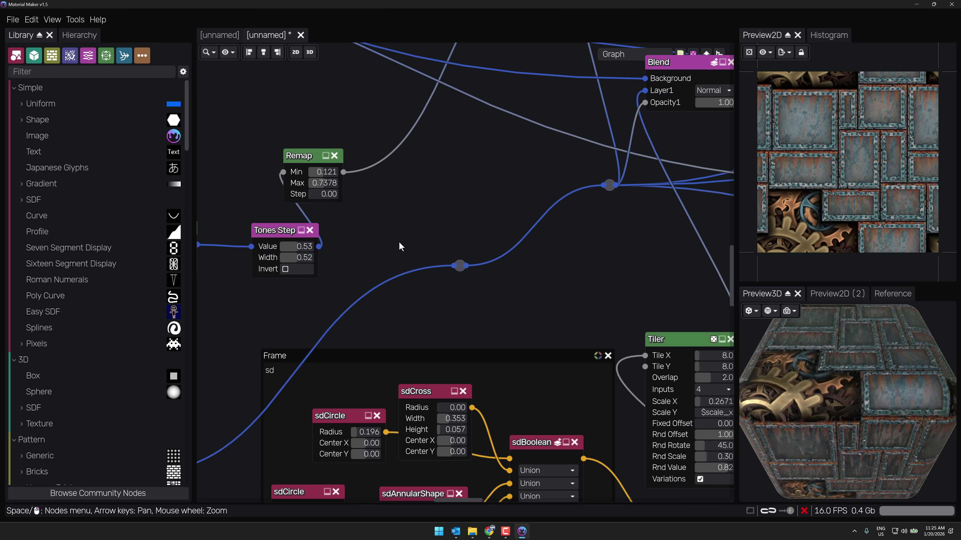
Pan to the graph's output nodes and set the small Blend node to Multiply.
{"action": "scroll", "coordinate": [492, 278], "scroll_direction": "down", "scroll_amount": 8}
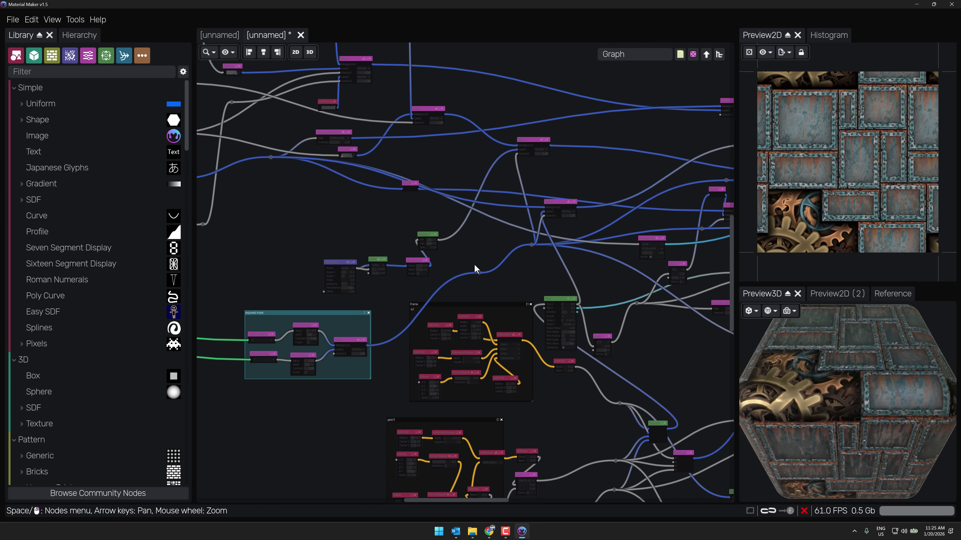
{"action": "key", "text": "Left"}
{"action": "key", "text": "Up"}
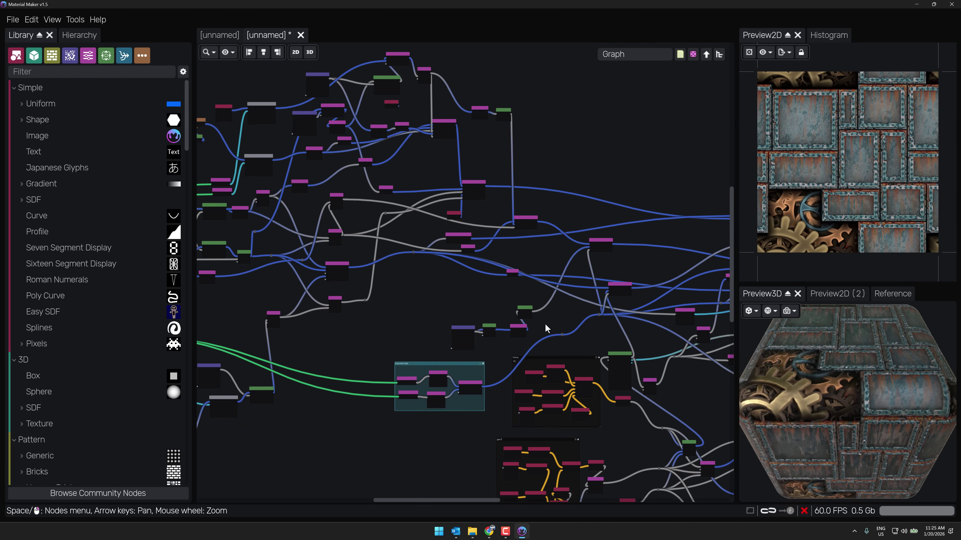
{"action": "key", "text": "Right"}
{"action": "key", "text": "Down"}
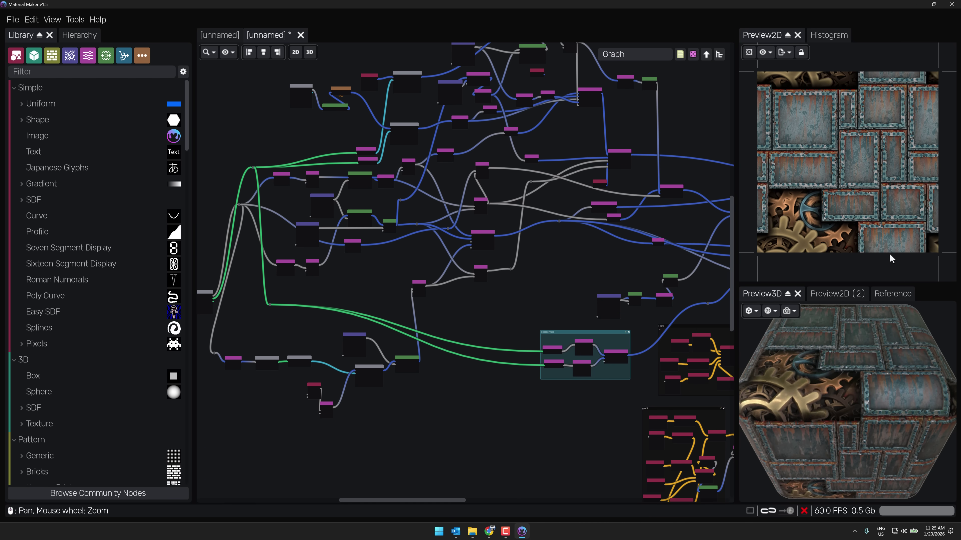
{"action": "key", "text": "Right"}
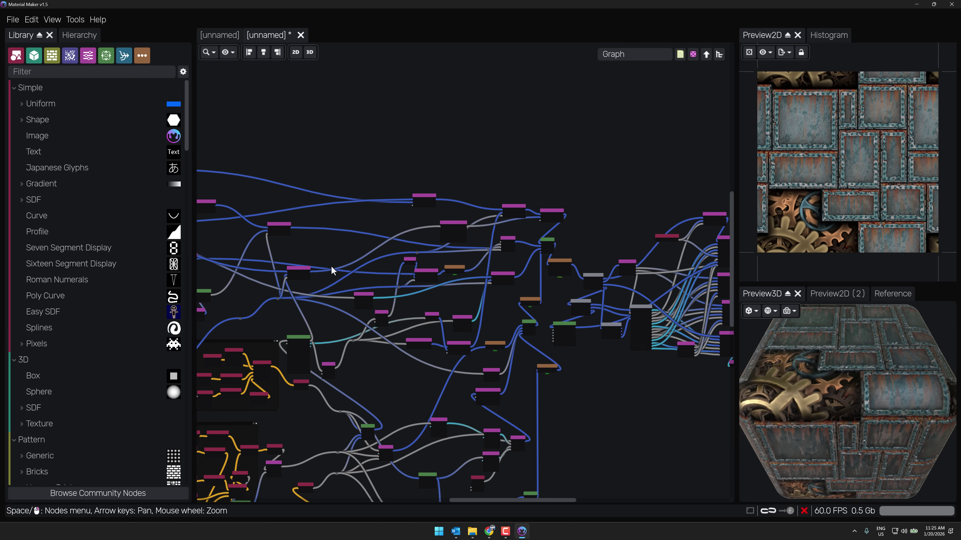
{"action": "key", "text": "Right"}
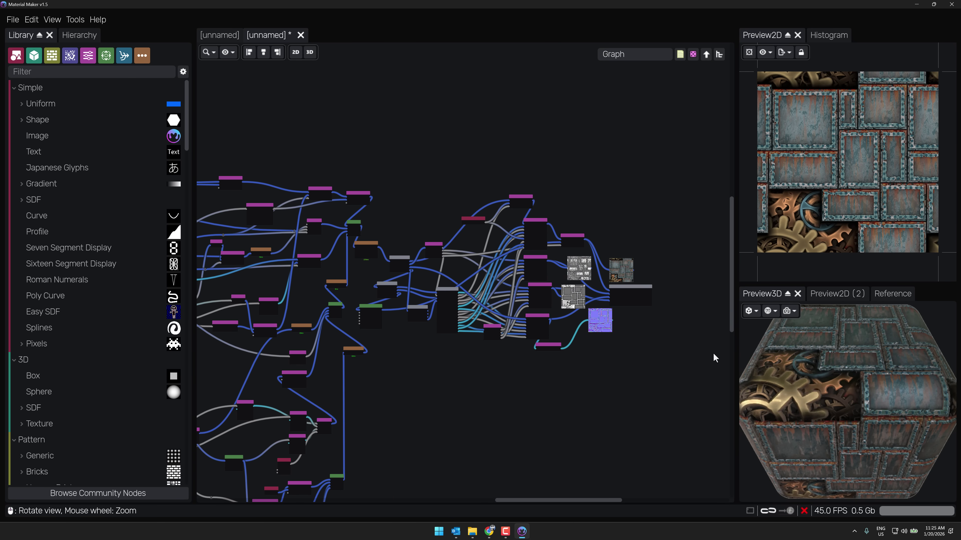
{"action": "left_click", "coordinate": [620, 271]}
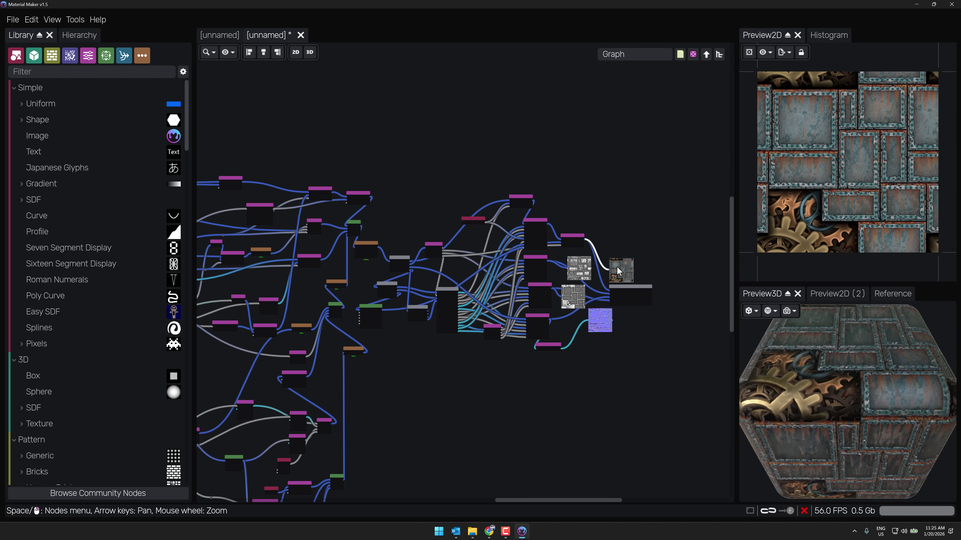
{"action": "left_click", "coordinate": [580, 250]}
{"action": "left_click", "coordinate": [580, 252]}
Inspect the four-layer Blend, Grayscale Uniform and Decompose nodes on the graph's left side.
{"action": "scroll", "coordinate": [571, 239], "scroll_direction": "up", "scroll_amount": 6}
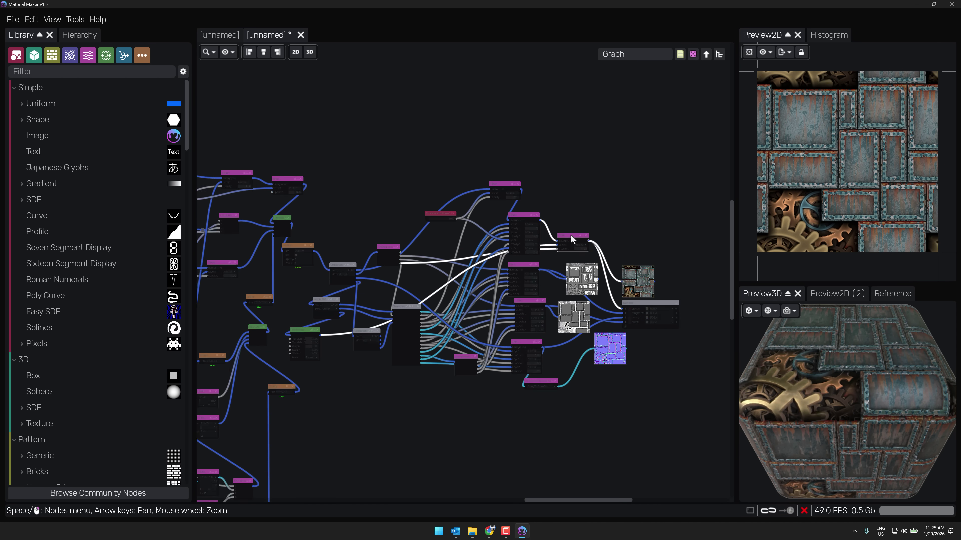
{"action": "scroll", "coordinate": [570, 234], "scroll_direction": "up", "scroll_amount": 5}
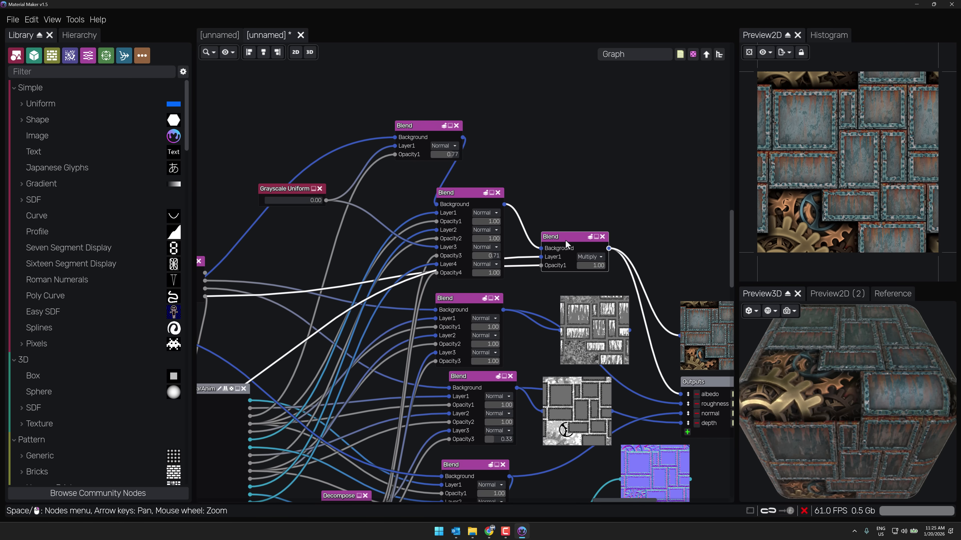
{"action": "left_click", "coordinate": [458, 193]}
{"action": "left_click", "coordinate": [278, 189]}
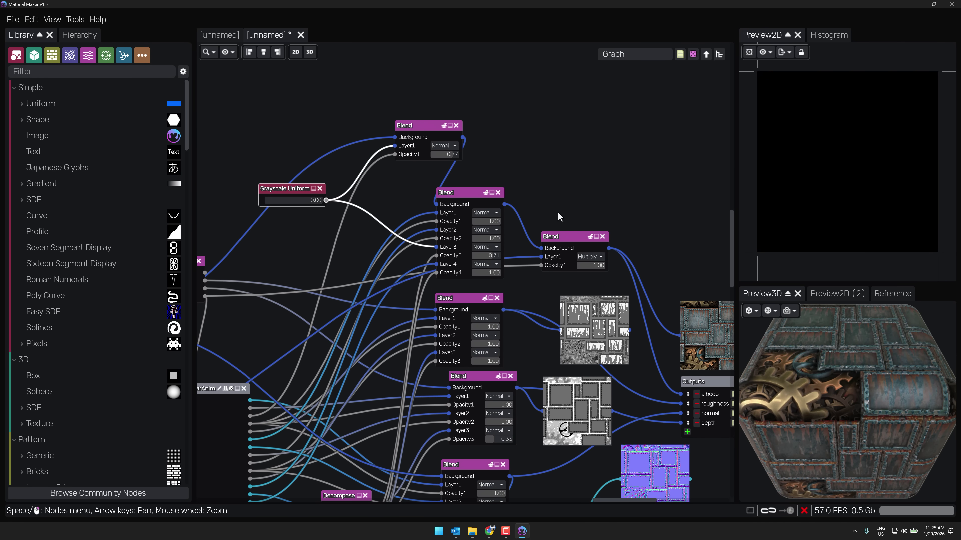
{"action": "middle_click_drag", "start_coordinate": [490, 225], "coordinate": [626, 206]}
{"action": "middle_click_drag", "start_coordinate": [322, 232], "coordinate": [387, 222]}
{"action": "left_click", "coordinate": [383, 235]}
Preview the Untile 2x2 output and the 2048×2048 Buffer node's texture atlas.
{"action": "middle_click_drag", "start_coordinate": [310, 249], "coordinate": [425, 232]}
{"action": "left_click", "coordinate": [385, 256]}
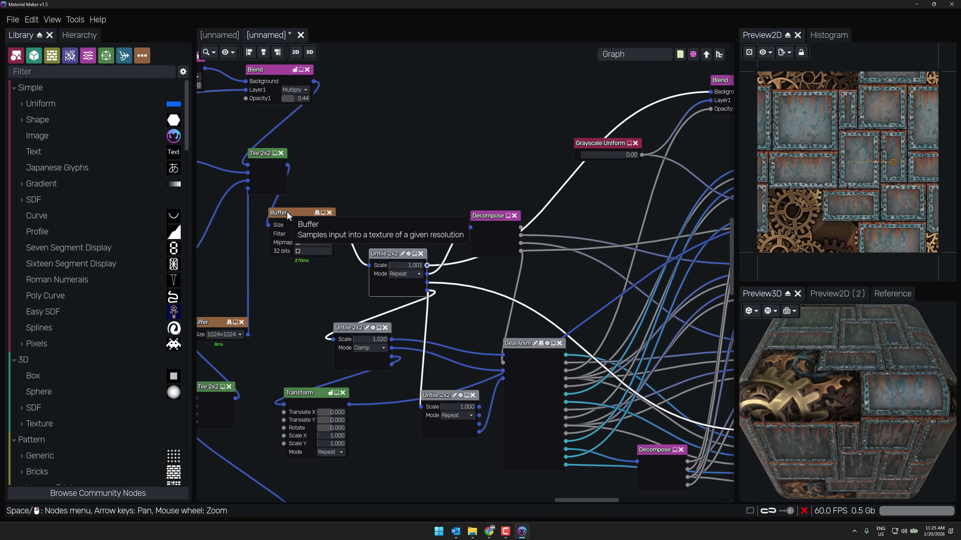
{"action": "left_click", "coordinate": [286, 212]}
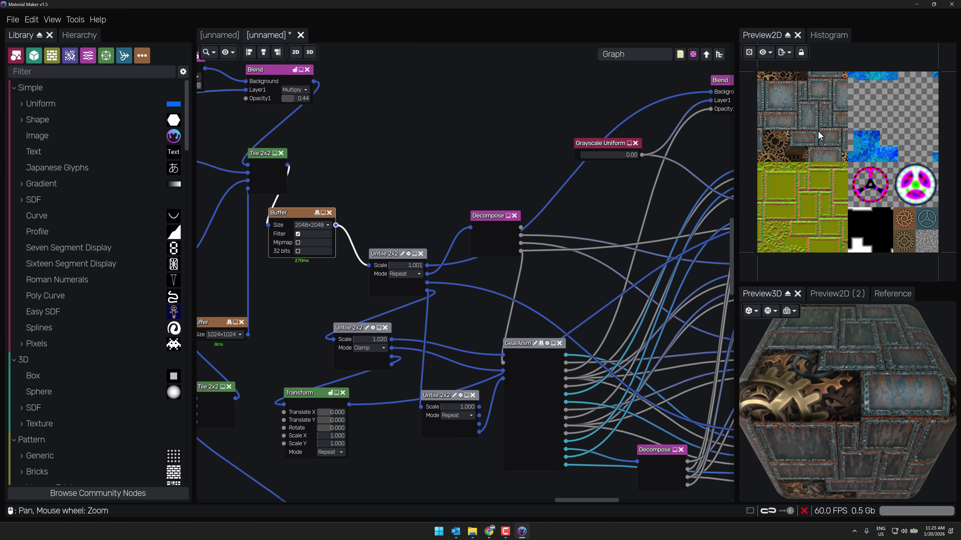
{"action": "scroll", "coordinate": [360, 347], "scroll_direction": "up", "scroll_amount": 4}
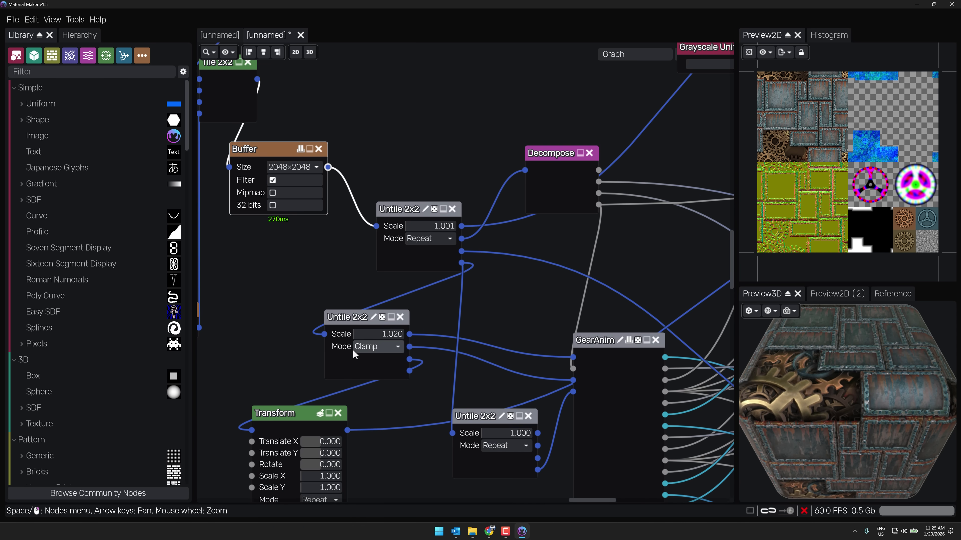
{"action": "middle_click_drag", "start_coordinate": [379, 324], "coordinate": [561, 377]}
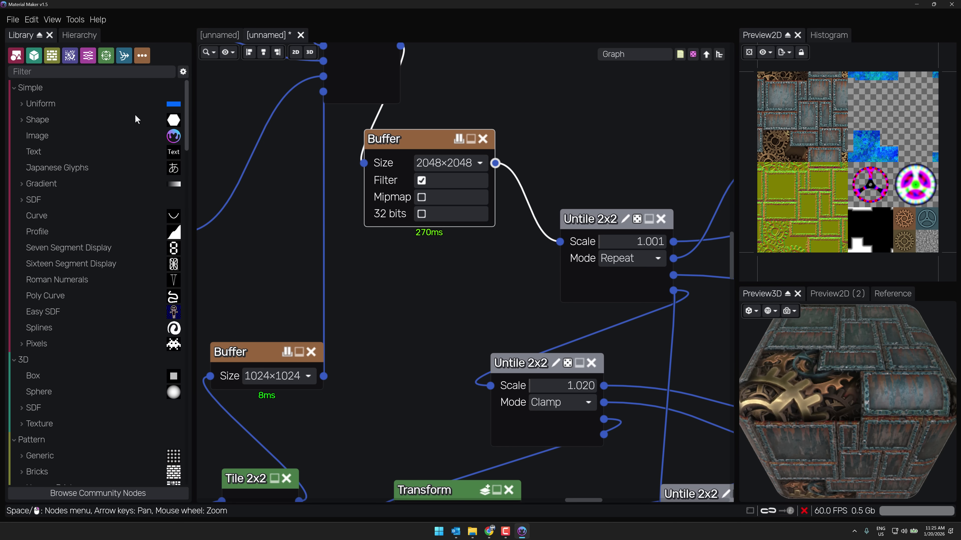
Load Sewn Flesh from the website material browser after filtering for 'flesh'.
{"action": "left_click", "coordinate": [13, 20]}
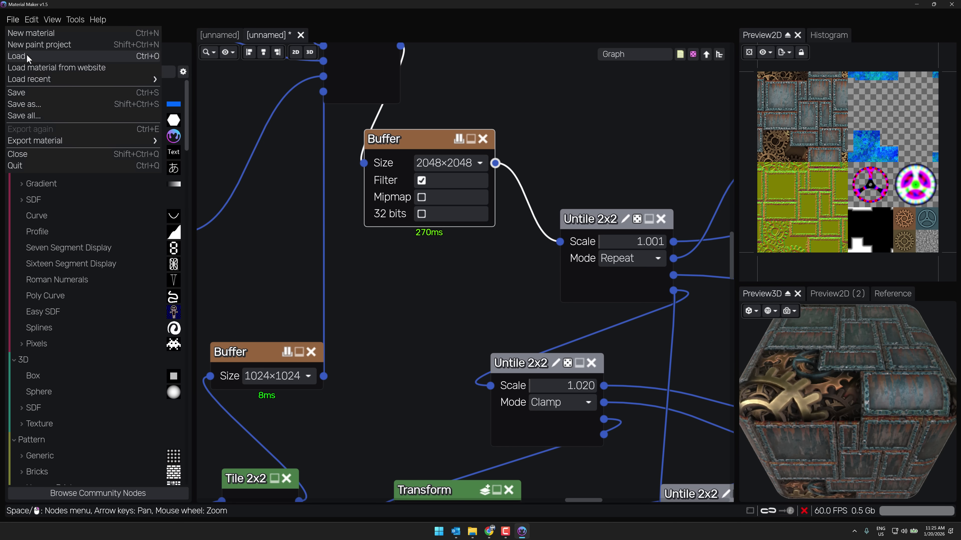
{"action": "left_click", "coordinate": [36, 67]}
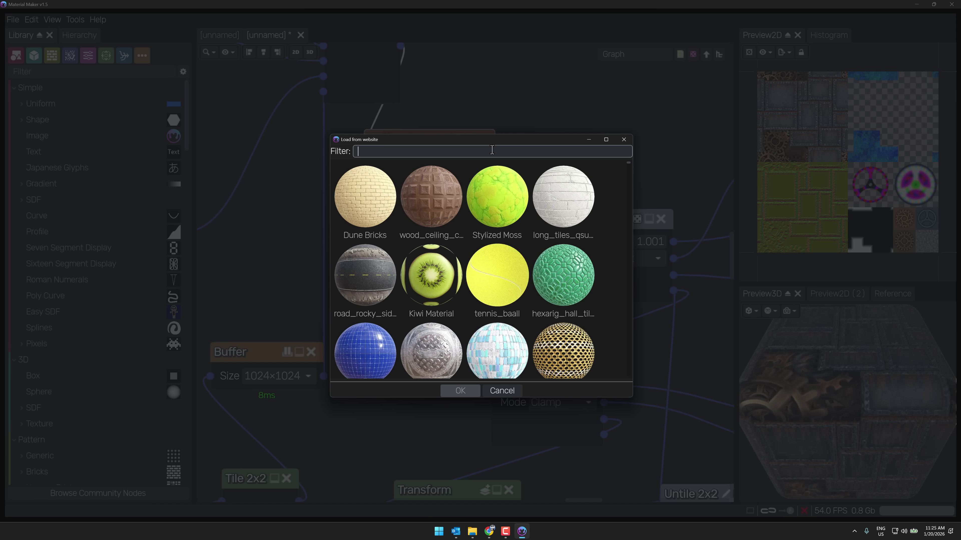
{"action": "type", "text": "flesh"}
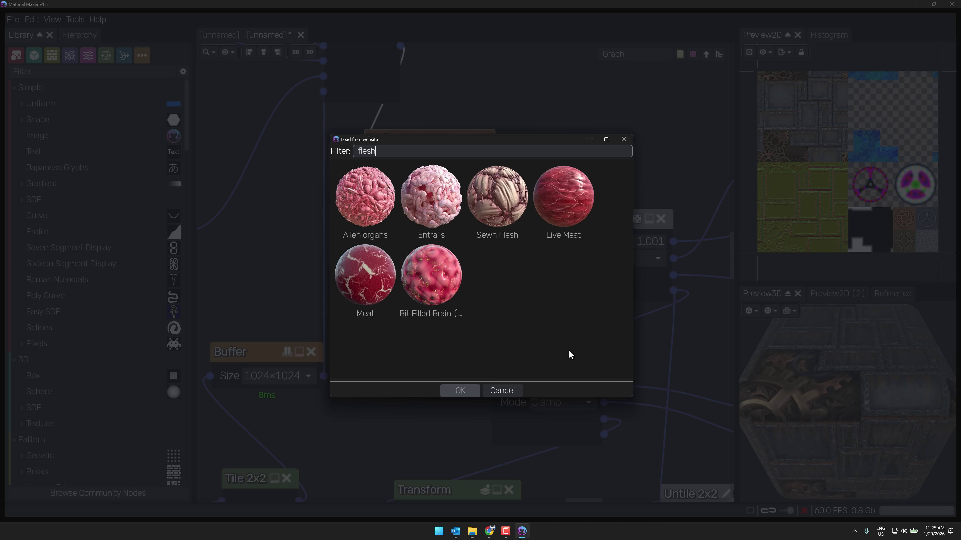
{"action": "left_click", "coordinate": [502, 192]}
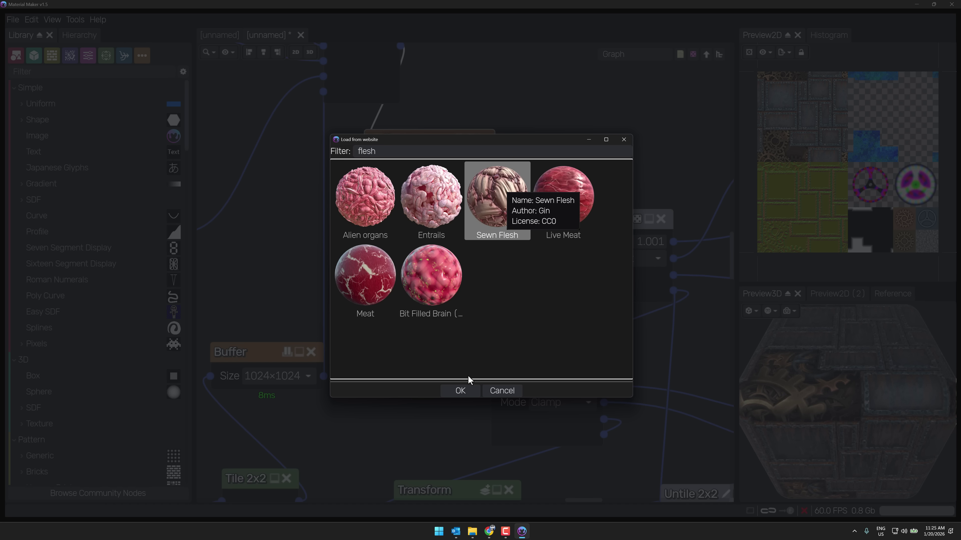
{"action": "left_click", "coordinate": [467, 387]}
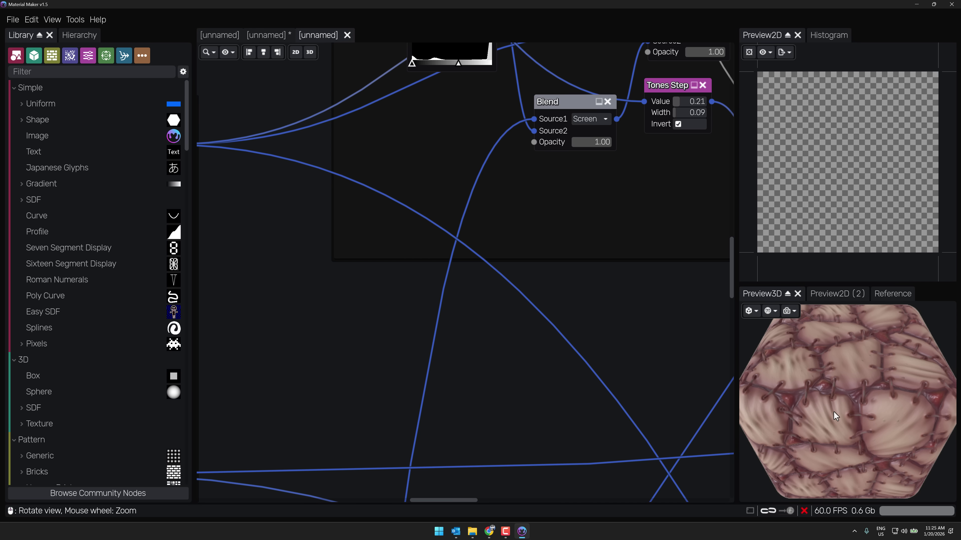
Zoom and pan across the Sewn Flesh graph's Tones, Blend and Fast Blur nodes to its Static PBR Material output.
{"action": "scroll", "coordinate": [525, 290], "scroll_direction": "down", "scroll_amount": 6}
{"action": "scroll", "coordinate": [526, 289], "scroll_direction": "down", "scroll_amount": 2}
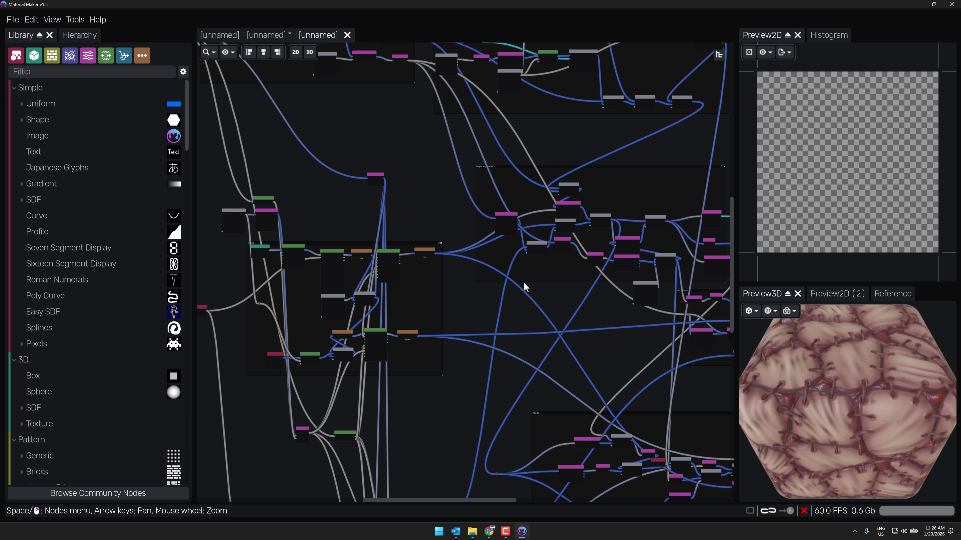
{"action": "scroll", "coordinate": [525, 288], "scroll_direction": "up", "scroll_amount": 8}
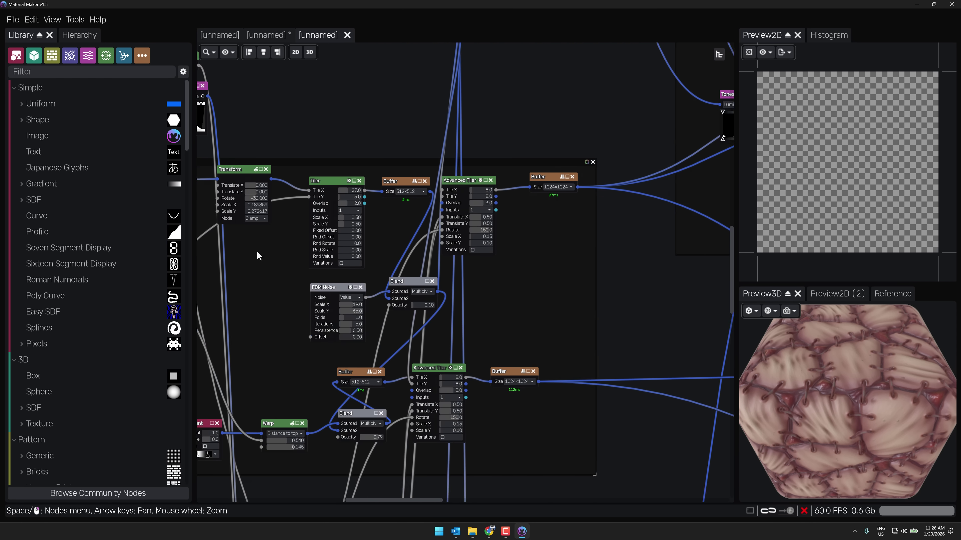
{"action": "middle_click_drag", "start_coordinate": [231, 313], "coordinate": [387, 289]}
{"action": "key", "text": "Right"}
{"action": "key", "text": "Right"}
{"action": "key", "text": "Right"}
{"action": "key", "text": "Right"}
{"action": "key", "text": "Right"}
{"action": "key", "text": "Right"}
{"action": "key", "text": "Up"}
{"action": "key", "text": "Up"}
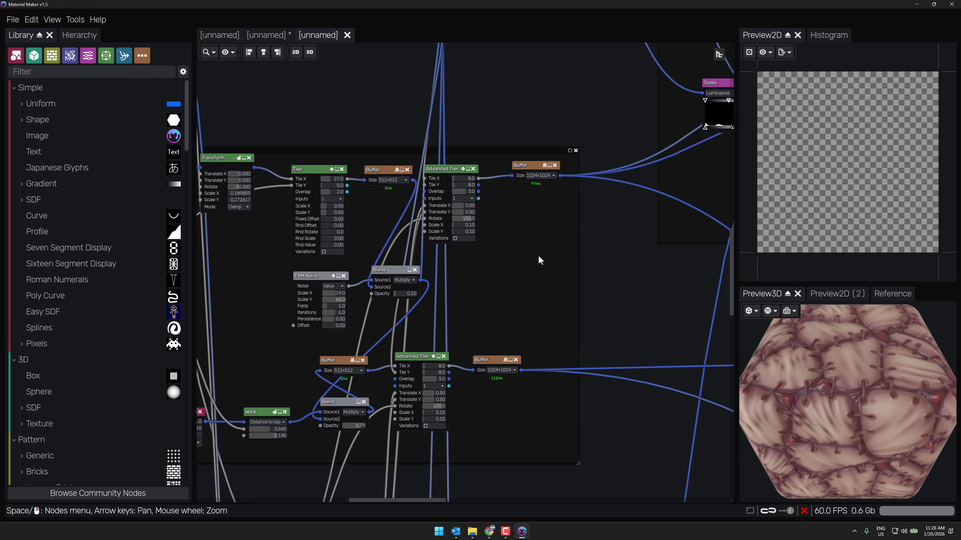
{"action": "key", "text": "Right"}
{"action": "key", "text": "Right"}
{"action": "key", "text": "Right"}
{"action": "key", "text": "Right"}
{"action": "key", "text": "Right"}
{"action": "key", "text": "Right"}
{"action": "key", "text": "Right"}
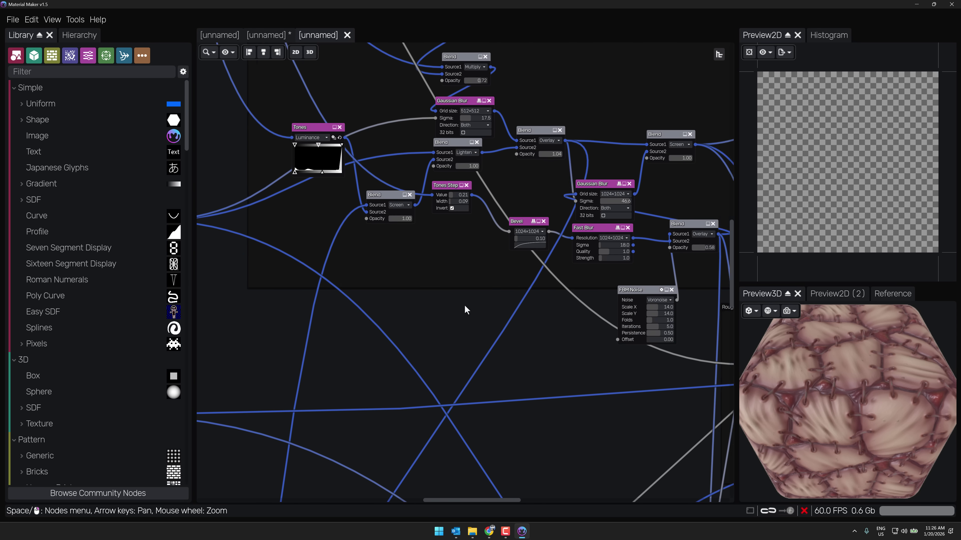
{"action": "key", "text": "Right"}
{"action": "key", "text": "Right"}
{"action": "key", "text": "Right"}
{"action": "key", "text": "Right"}
{"action": "key", "text": "Right"}
{"action": "key", "text": "Right"}
{"action": "key", "text": "Right"}
{"action": "key", "text": "Right"}
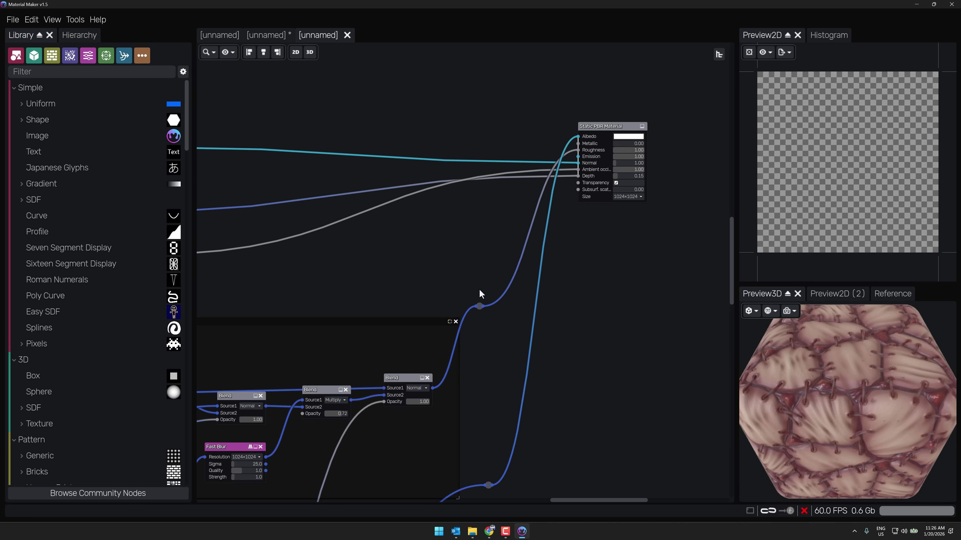
Load bricks.ptex from the examples folder into a new tab.
{"action": "left_click", "coordinate": [12, 19]}
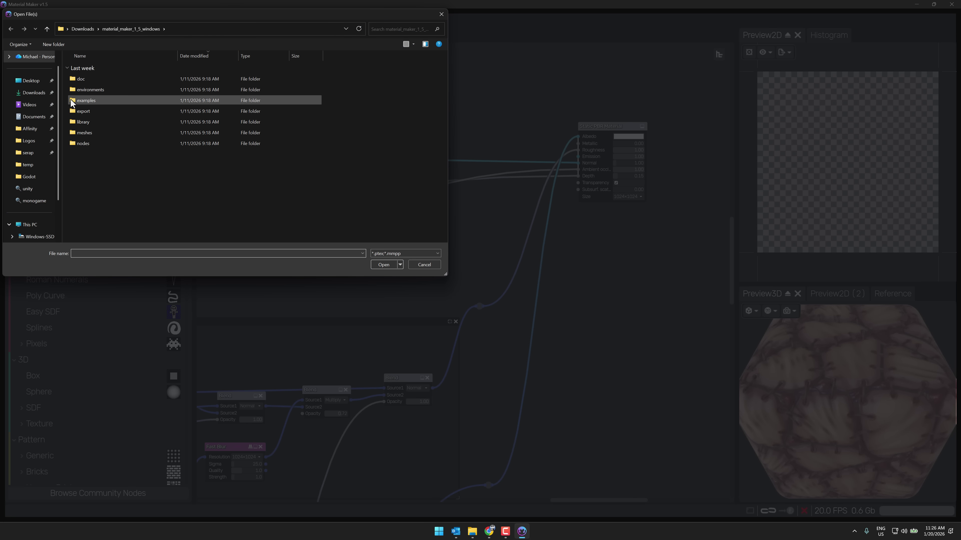
{"action": "double_click", "coordinate": [73, 100]}
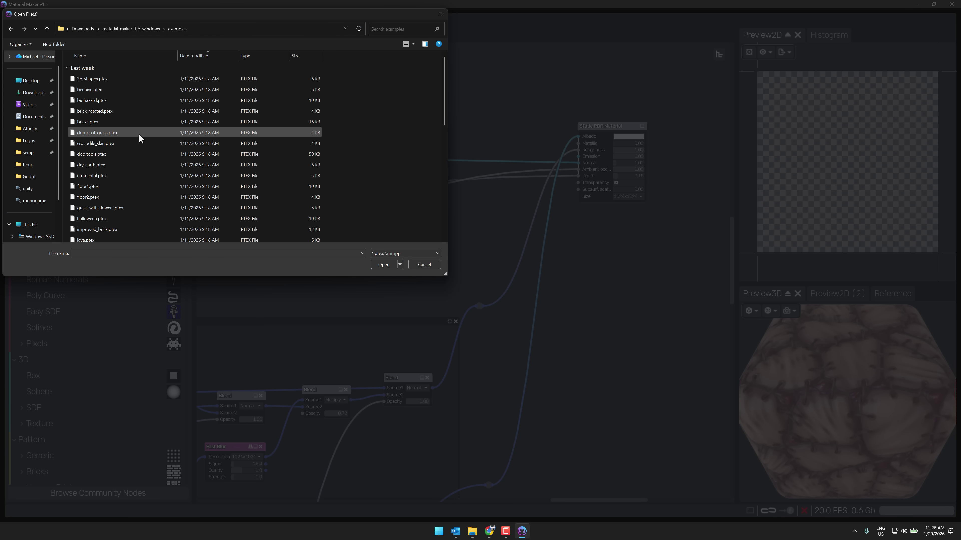
{"action": "double_click", "coordinate": [93, 122]}
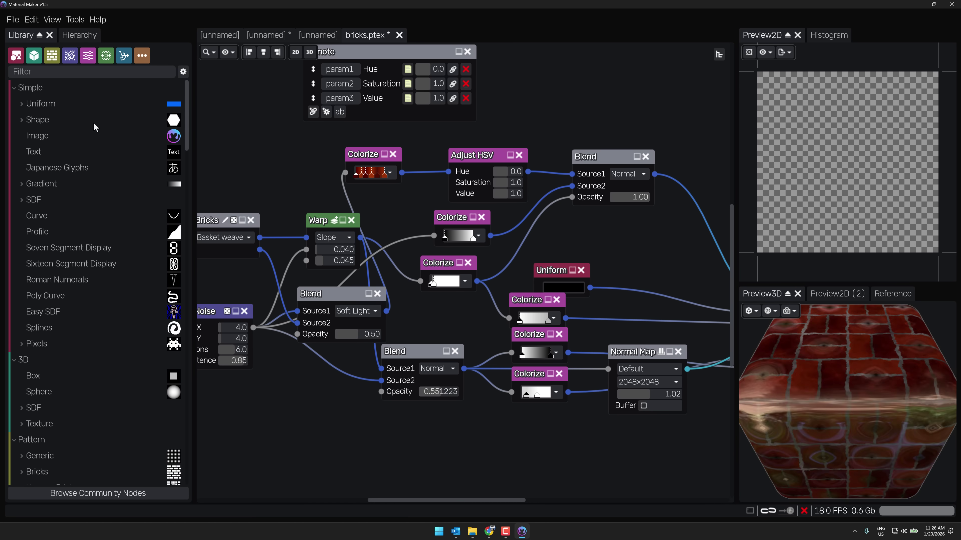
Switch the Modular Bricks pattern to Herring bone, then to Spanish bond.
{"action": "scroll", "coordinate": [374, 227], "scroll_direction": "down", "scroll_amount": 1}
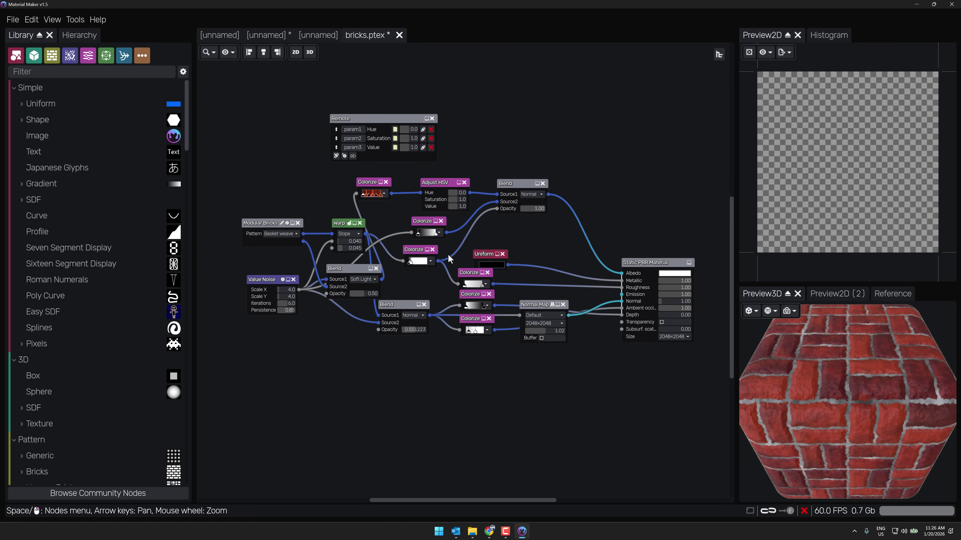
{"action": "left_click", "coordinate": [648, 263]}
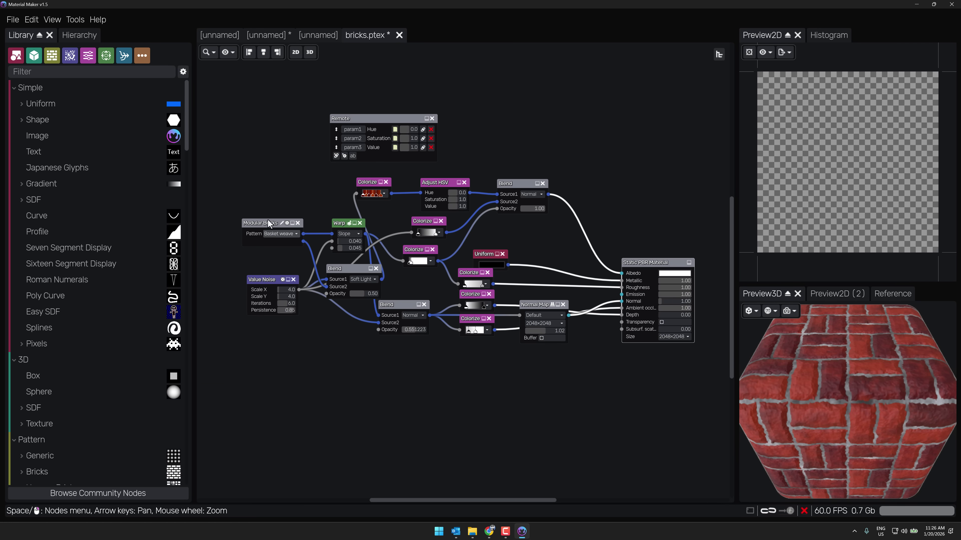
{"action": "left_click", "coordinate": [251, 224]}
{"action": "left_click", "coordinate": [281, 233]}
{"action": "left_click", "coordinate": [282, 249]}
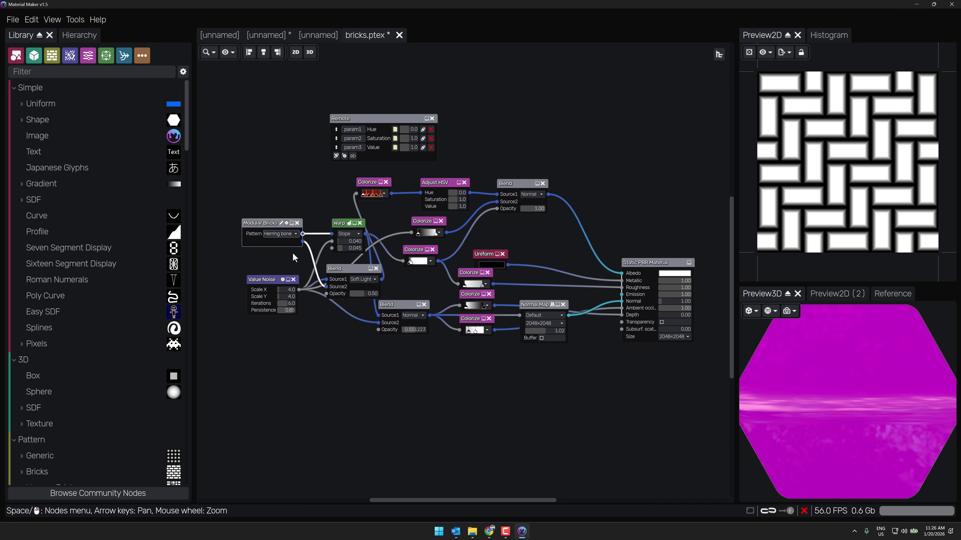
{"action": "left_click", "coordinate": [282, 237]}
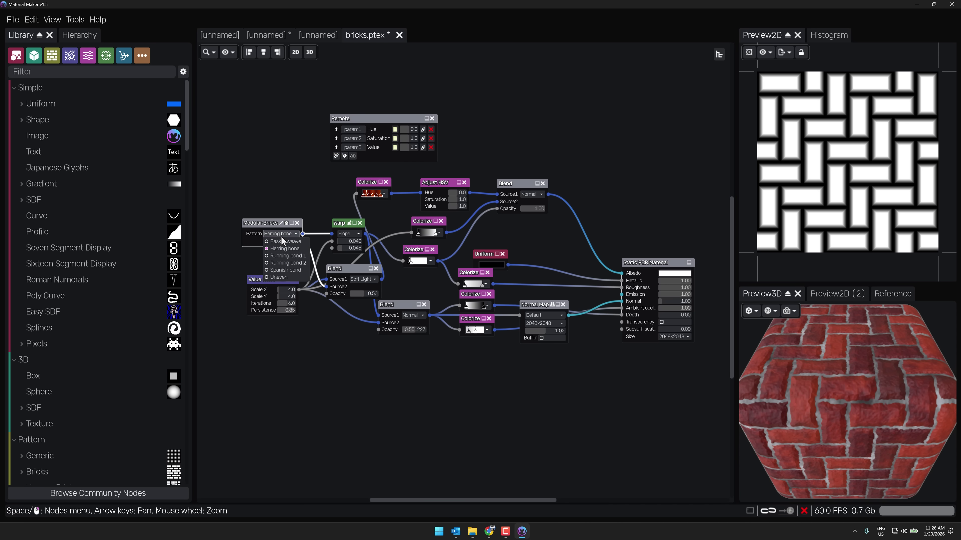
{"action": "left_click", "coordinate": [278, 270]}
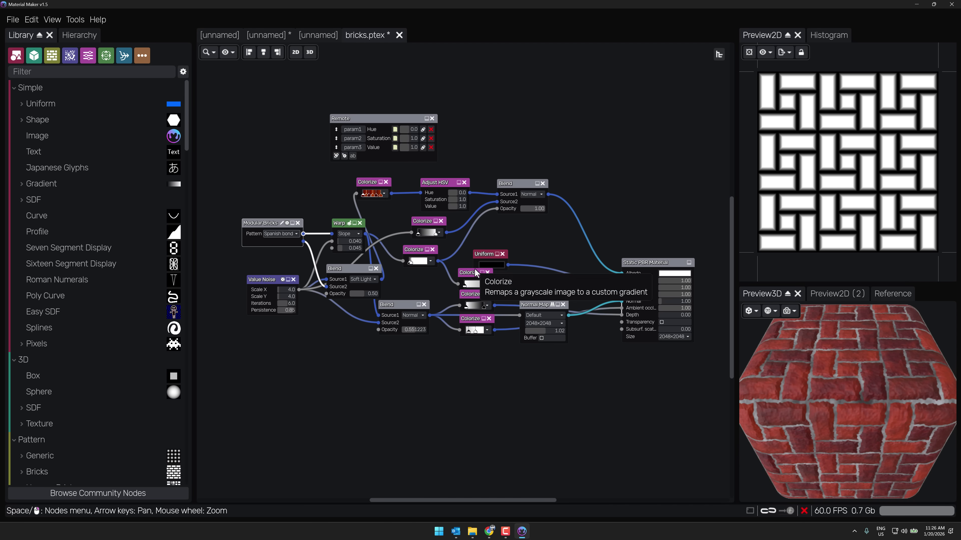
{"action": "left_click", "coordinate": [659, 263]}
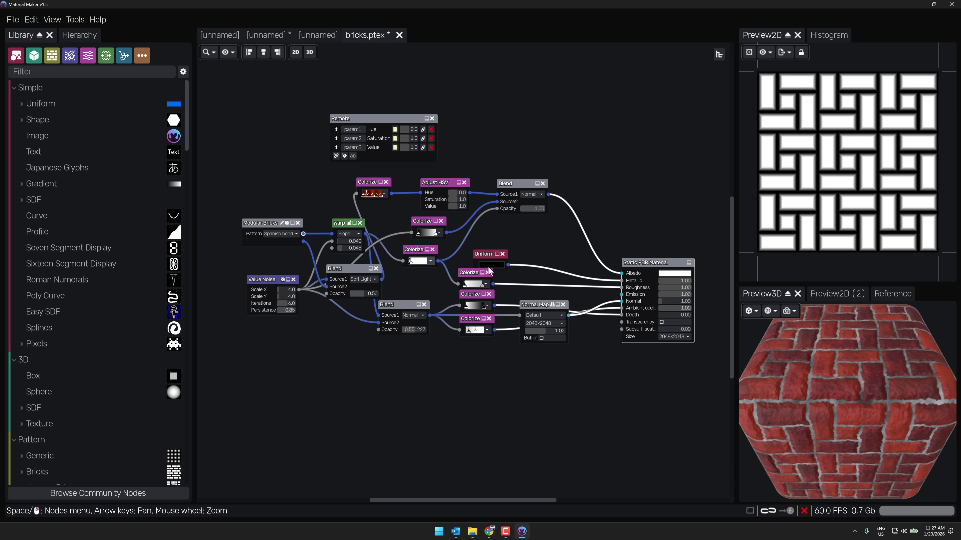
Change the 3D preview model to Cylinder, then to Sphere.
{"action": "left_click", "coordinate": [753, 311]}
{"action": "left_click", "coordinate": [781, 327]}
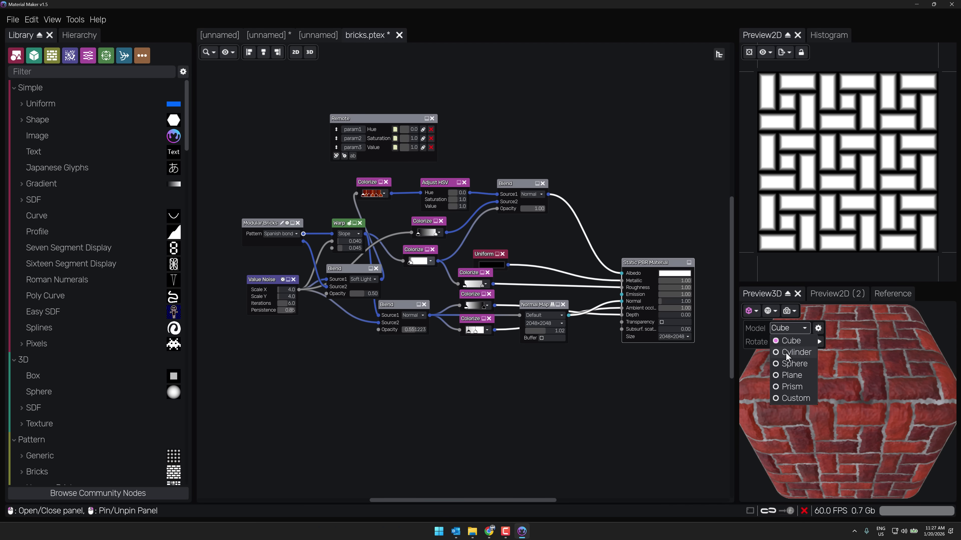
{"action": "left_click", "coordinate": [786, 352]}
{"action": "left_click", "coordinate": [786, 328]}
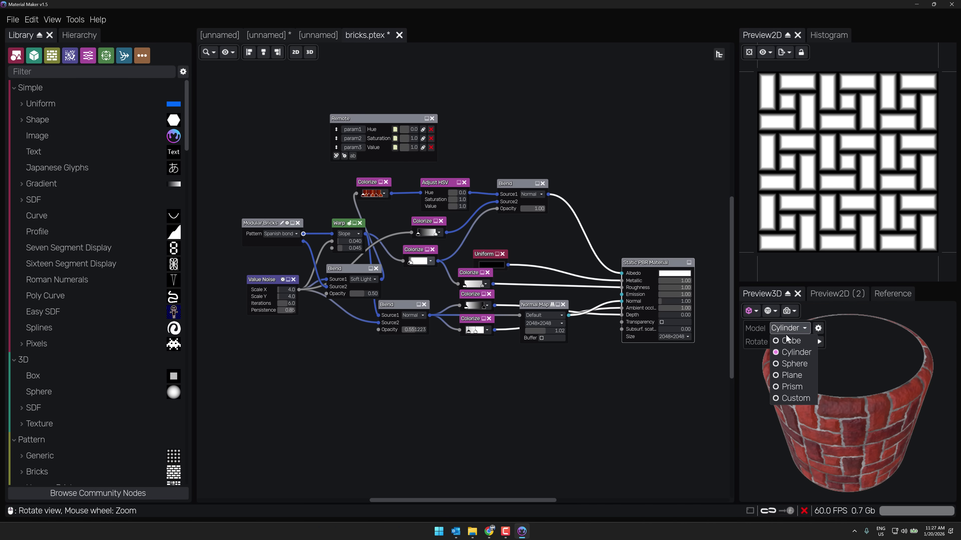
{"action": "left_click", "coordinate": [790, 360]}
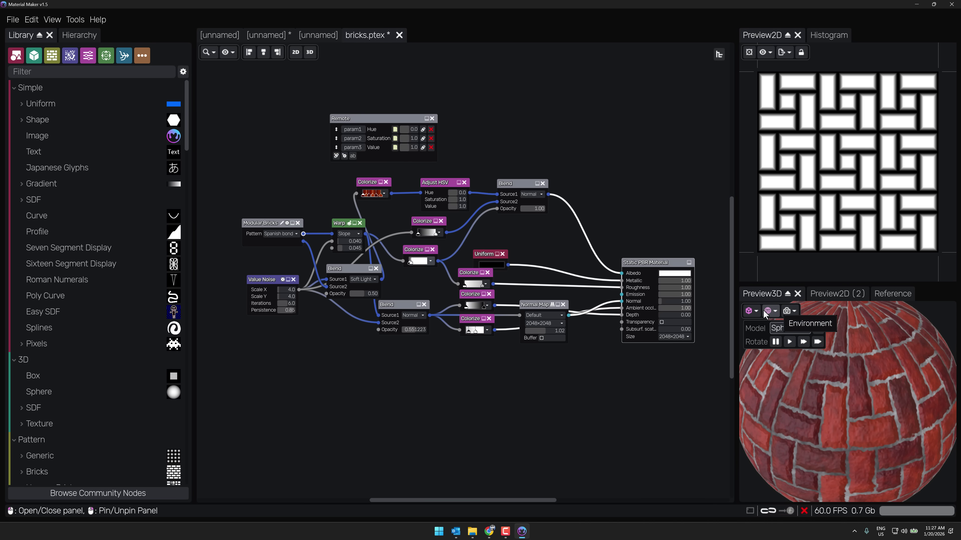
Try a Custom preview mesh, then cancel its file dialog.
{"action": "left_click", "coordinate": [755, 313]}
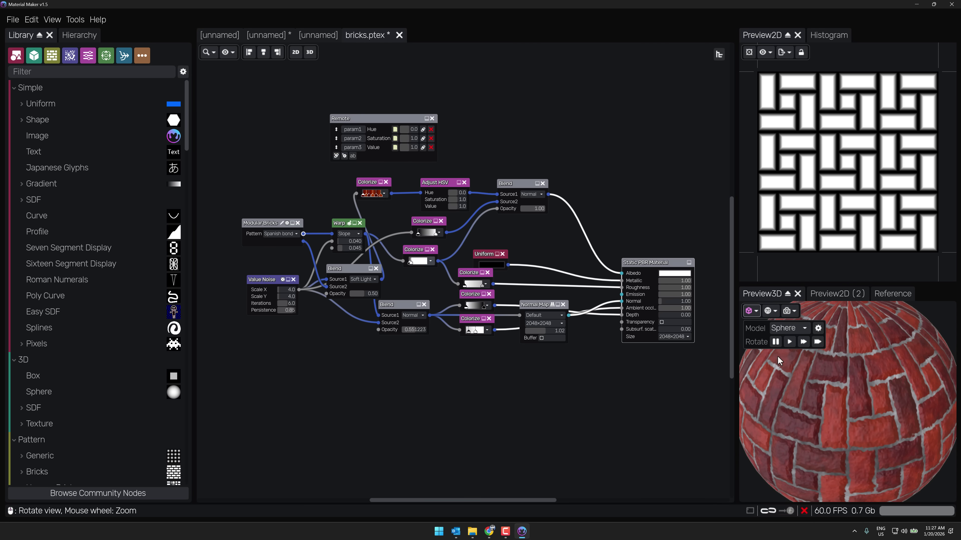
{"action": "left_click", "coordinate": [790, 331]}
{"action": "left_click", "coordinate": [778, 400]}
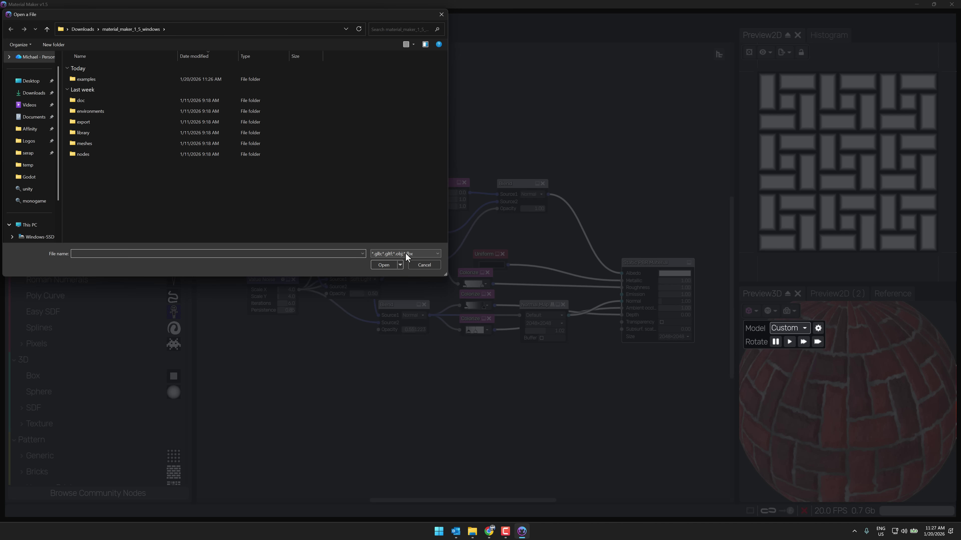
{"action": "left_click", "coordinate": [424, 265]}
Filter the Library for 'ima' and place an Image node beside the Remote node.
{"action": "left_click", "coordinate": [63, 71]}
{"action": "type", "text": "image"}
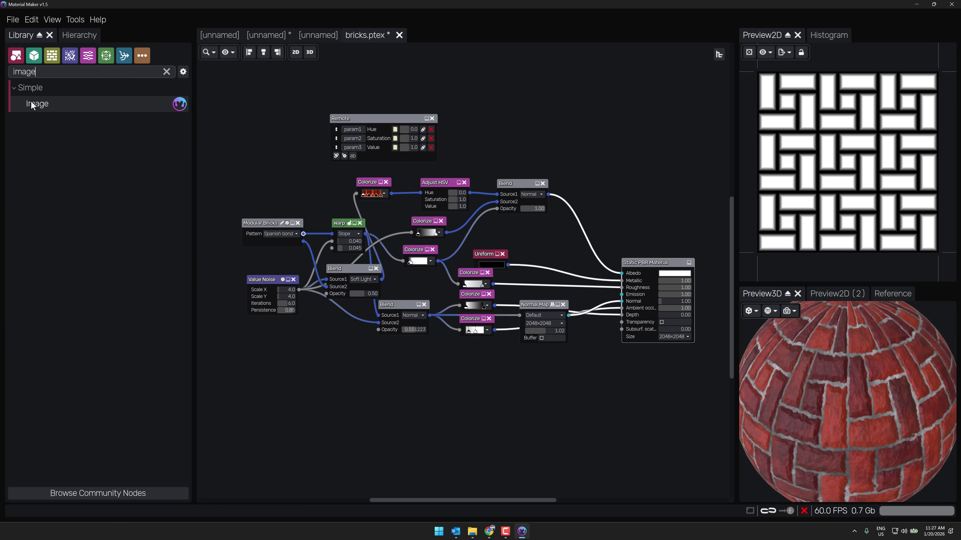
{"action": "left_click_drag", "start_coordinate": [35, 104], "coordinate": [288, 120]}
Browse the Image node's supported file types, then cancel without choosing a picture.
{"action": "left_click", "coordinate": [287, 121]}
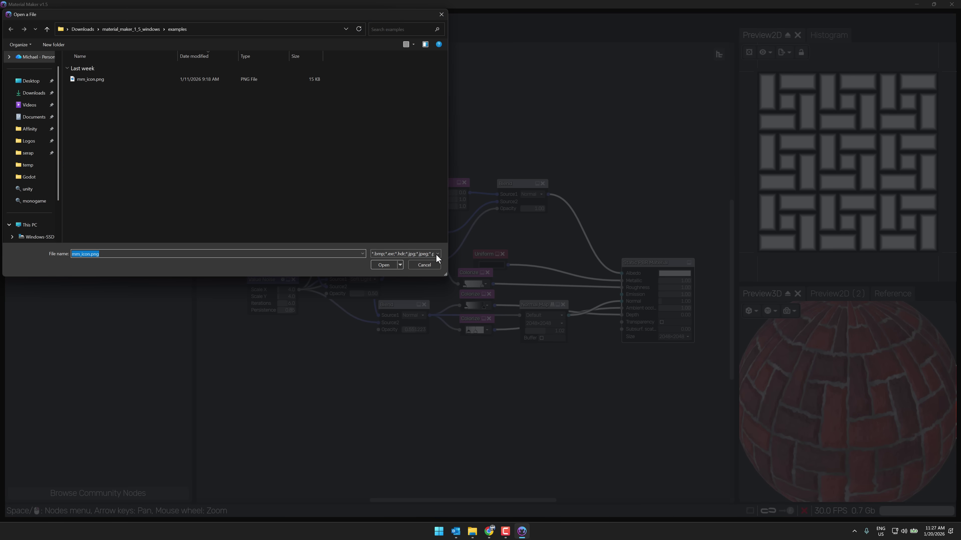
{"action": "left_click", "coordinate": [437, 254]}
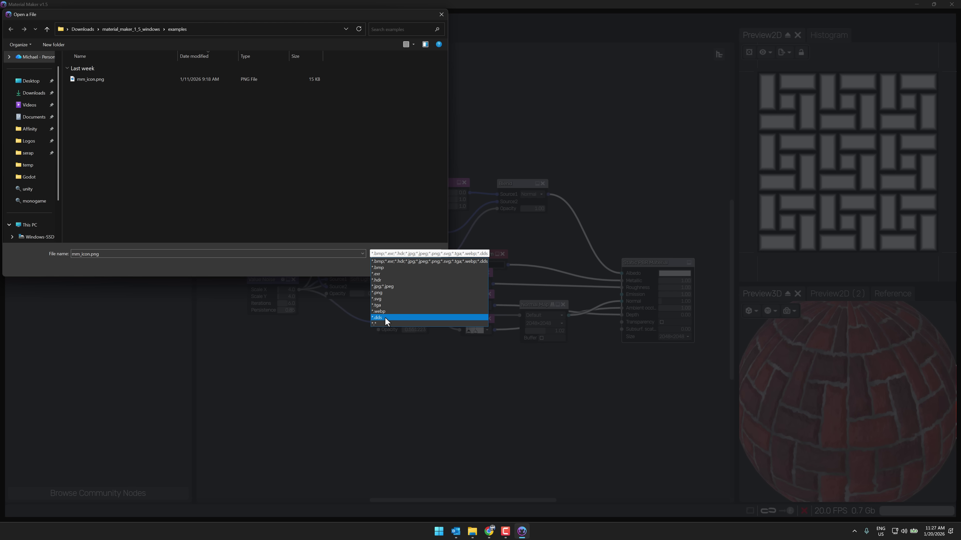
{"action": "key", "text": "Escape"}
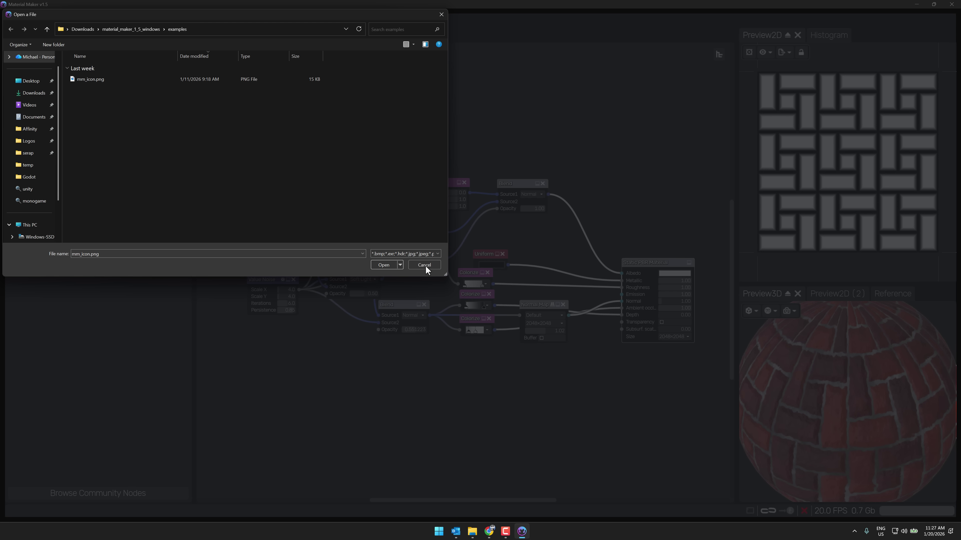
{"action": "left_click", "coordinate": [425, 265]}
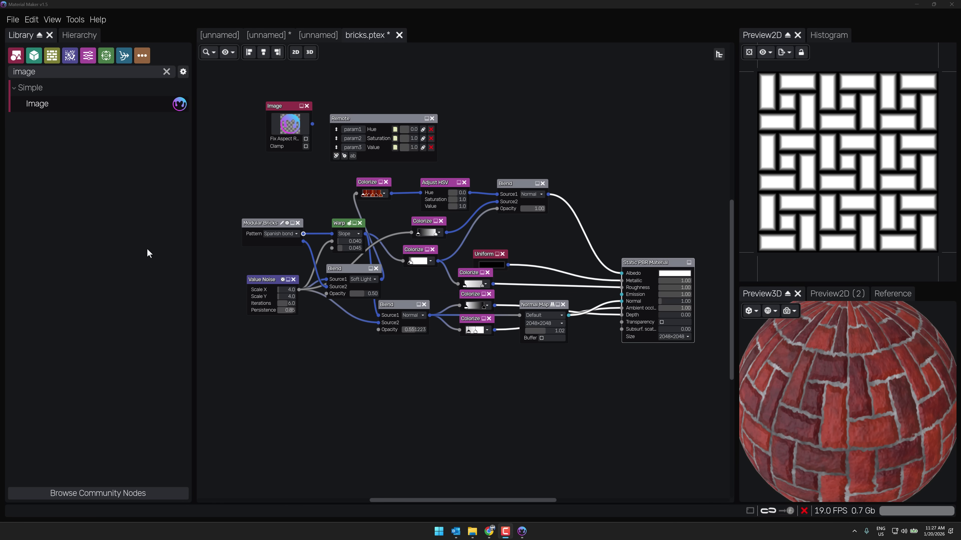
Search the library for 'kite' and add an sdKite node to the bricks graph.
{"action": "left_click", "coordinate": [63, 71]}
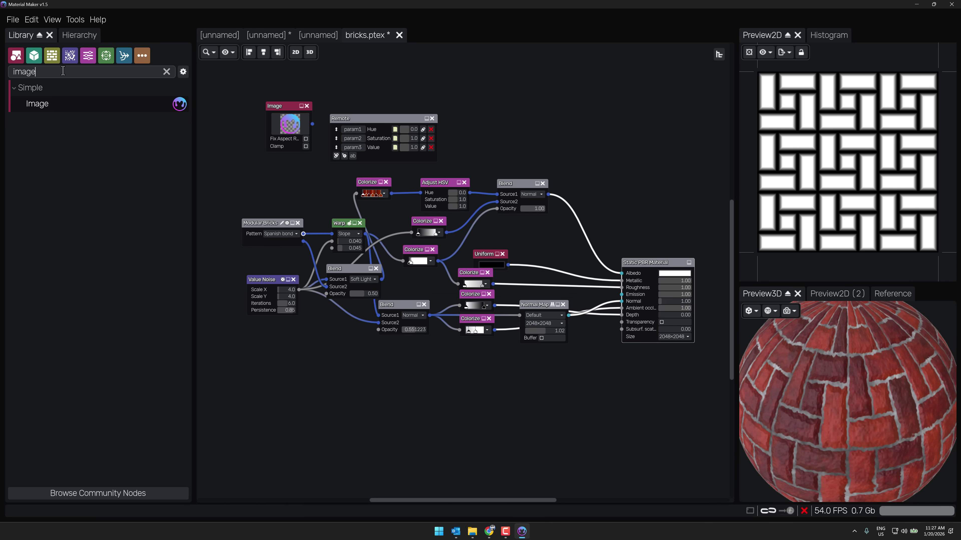
{"action": "key", "text": "ctrl+a"}
{"action": "type", "text": "kite"}
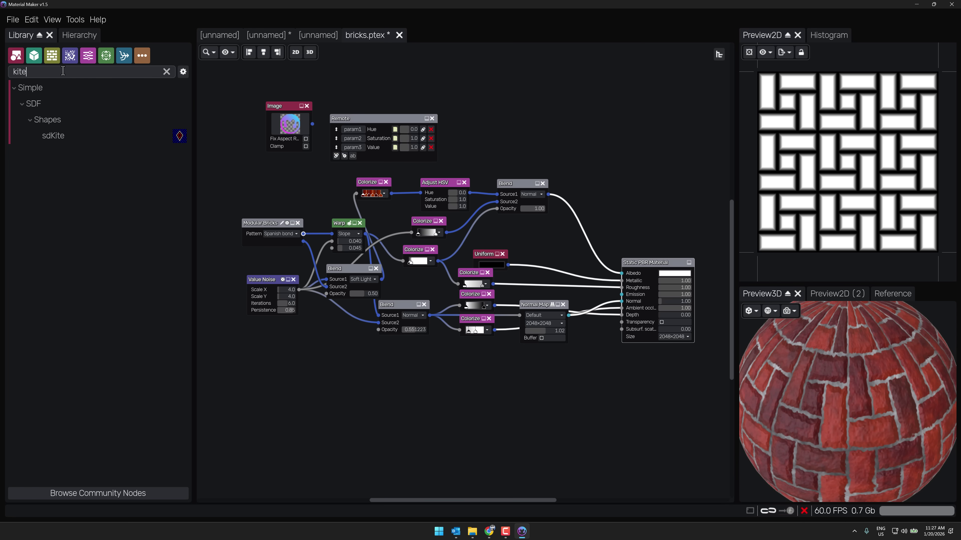
{"action": "left_click_drag", "start_coordinate": [114, 136], "coordinate": [560, 103]}
{"action": "scroll", "coordinate": [608, 137], "scroll_direction": "up", "scroll_amount": 5}
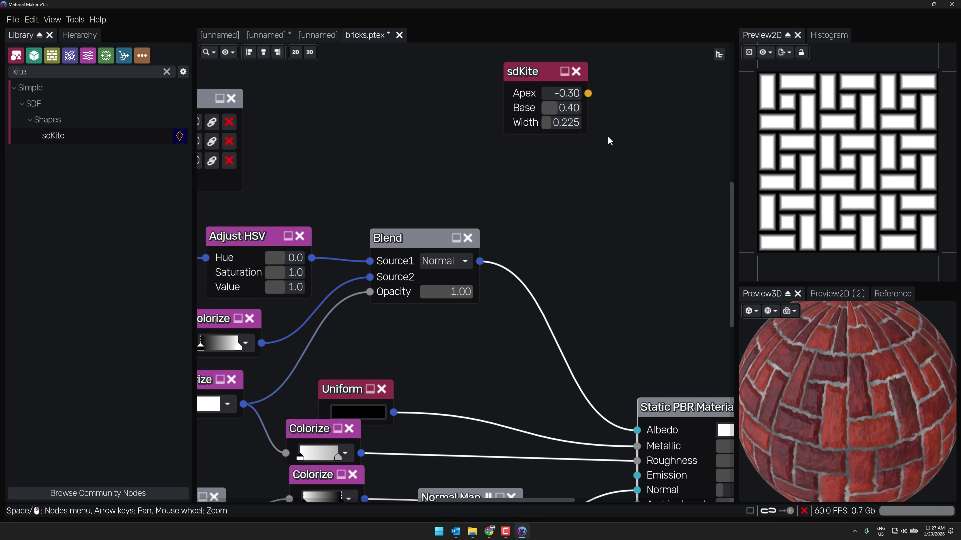
Reshape the sdKite to Apex -0.275 and Width 0.25, with Base at 0.2709.
{"action": "left_click", "coordinate": [487, 143]}
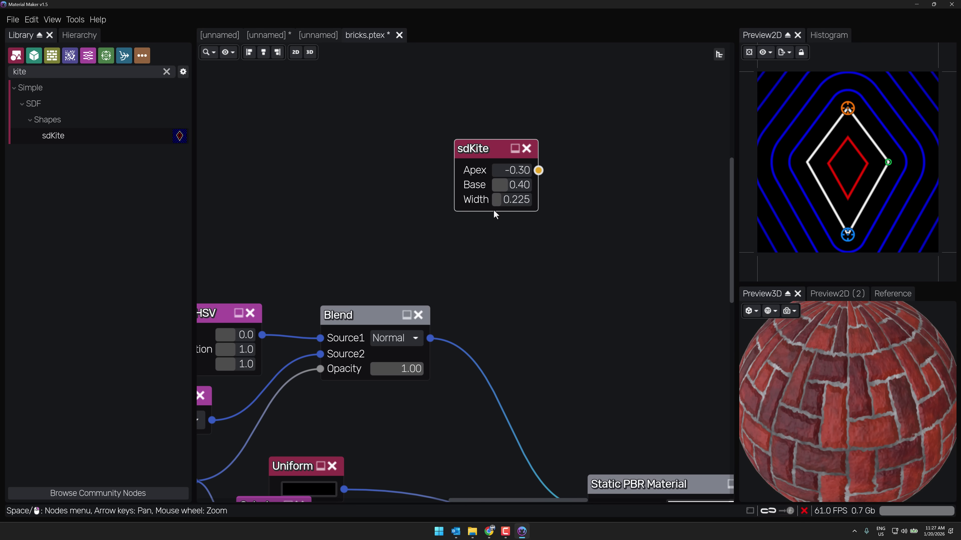
{"action": "mouse_move", "coordinate": [884, 158]}
{"action": "left_mouse_down"}
{"action": "mouse_move", "coordinate": [857, 159]}
{"action": "mouse_move", "coordinate": [871, 158]}
{"action": "left_mouse_up"}
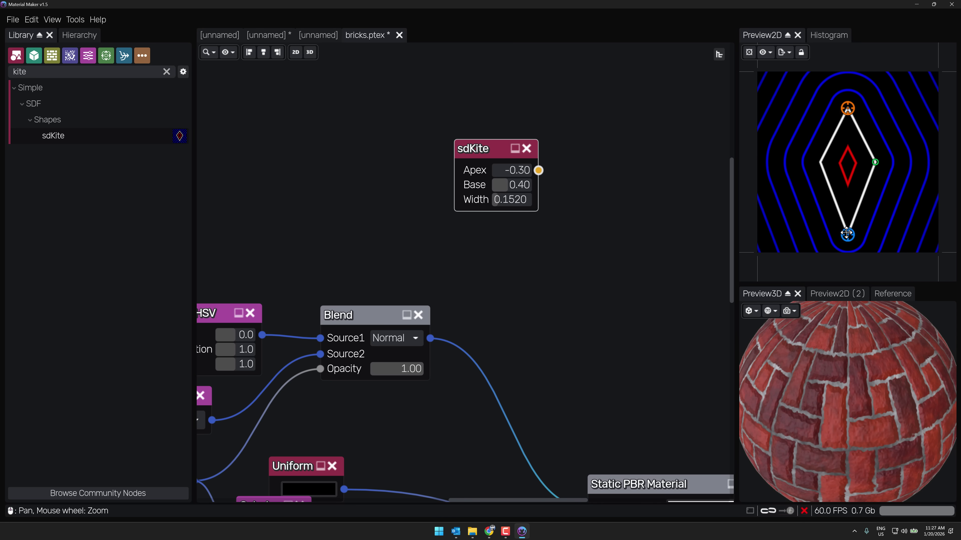
{"action": "left_click_drag", "start_coordinate": [847, 233], "coordinate": [847, 211]}
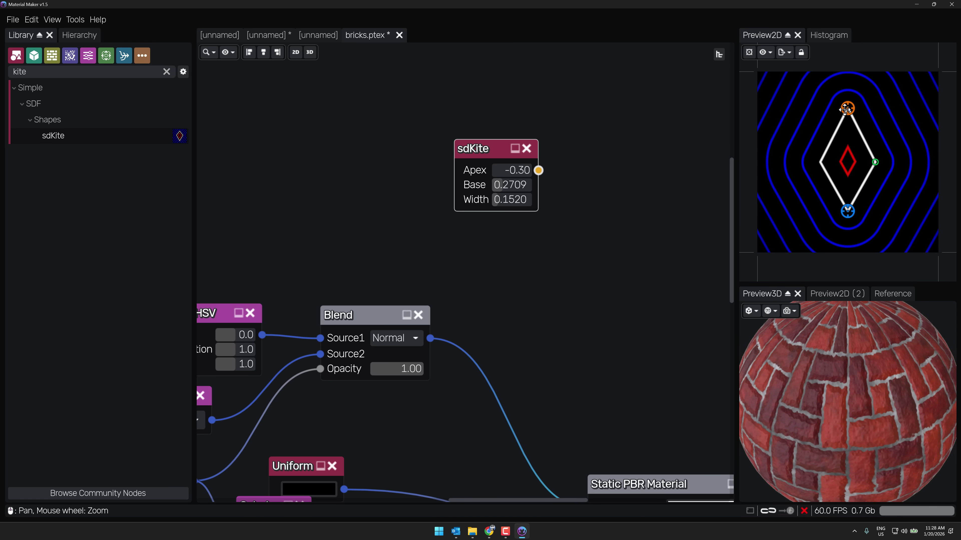
{"action": "mouse_move", "coordinate": [844, 110]}
{"action": "left_mouse_down"}
{"action": "mouse_move", "coordinate": [846, 95]}
{"action": "mouse_move", "coordinate": [847, 113]}
{"action": "left_mouse_up"}
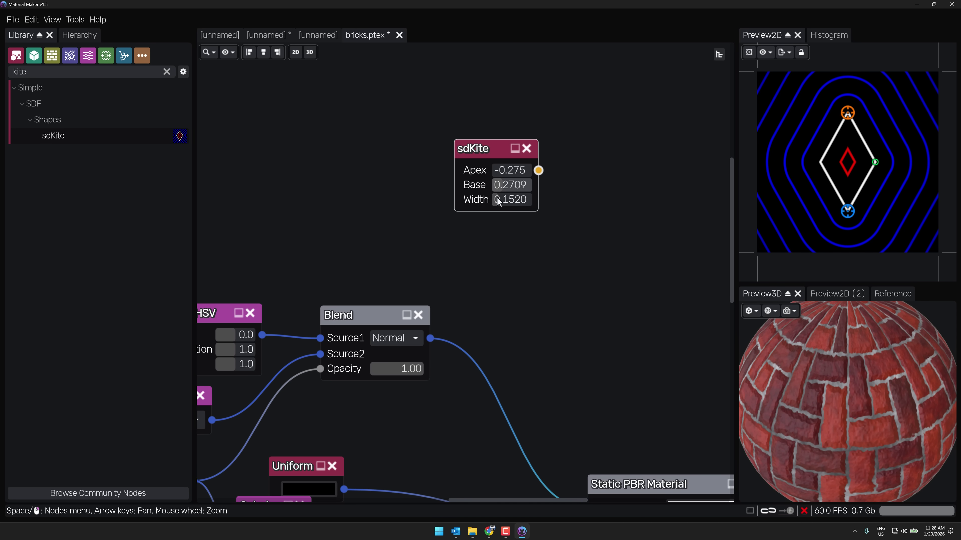
{"action": "mouse_move", "coordinate": [498, 197]}
{"action": "left_mouse_down"}
{"action": "mouse_move", "coordinate": [512, 199]}
{"action": "mouse_move", "coordinate": [505, 201]}
{"action": "left_mouse_up"}
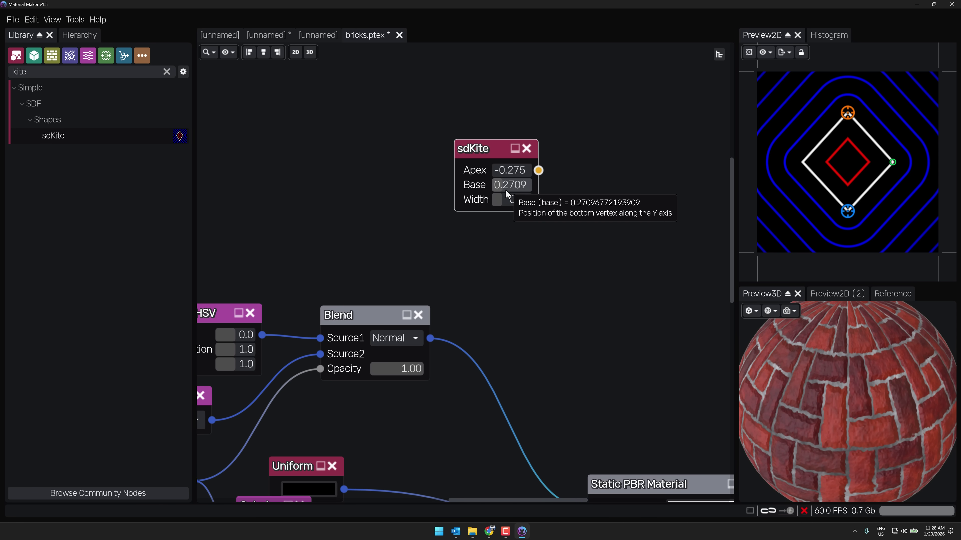
{"action": "scroll", "coordinate": [542, 281], "scroll_direction": "down", "scroll_amount": 5}
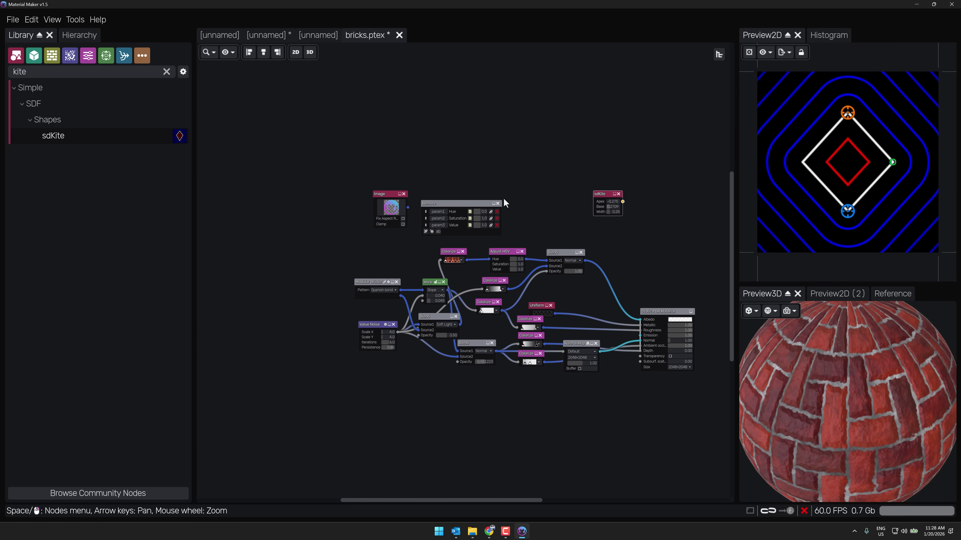
Load the stone_wall.ptex example from the examples folder into a new tab.
{"action": "left_click", "coordinate": [17, 21]}
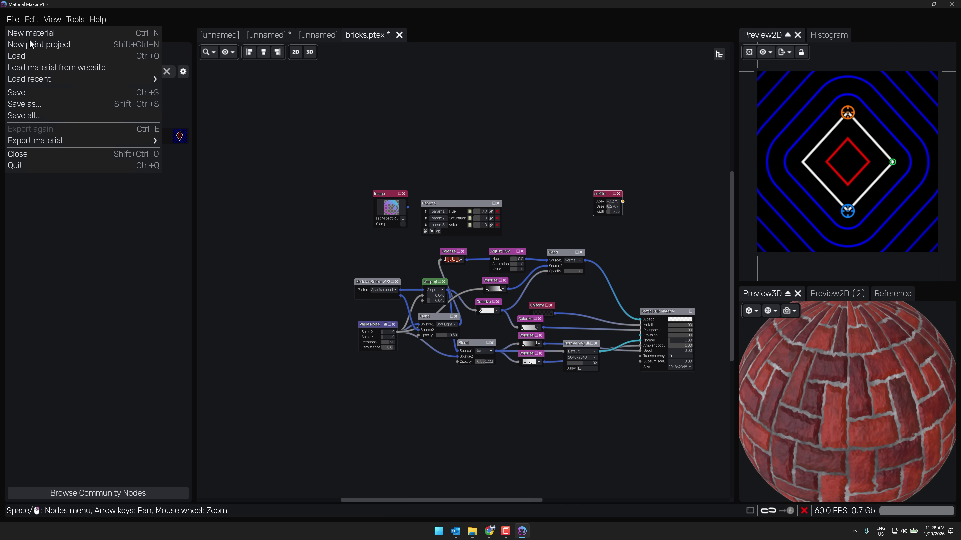
{"action": "left_click", "coordinate": [33, 56]}
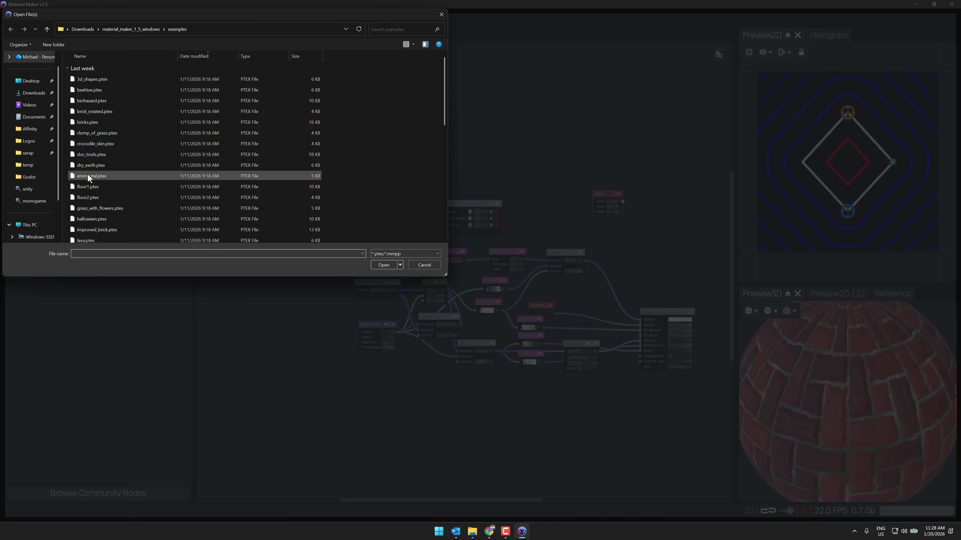
{"action": "scroll", "coordinate": [100, 151], "scroll_direction": "down", "scroll_amount": 5}
{"action": "scroll", "coordinate": [100, 152], "scroll_direction": "down", "scroll_amount": 3}
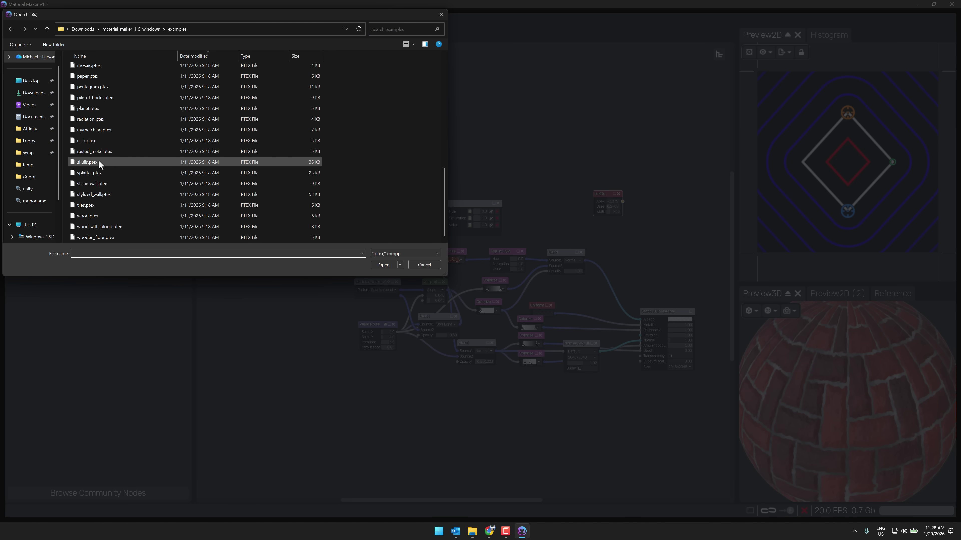
{"action": "double_click", "coordinate": [91, 183]}
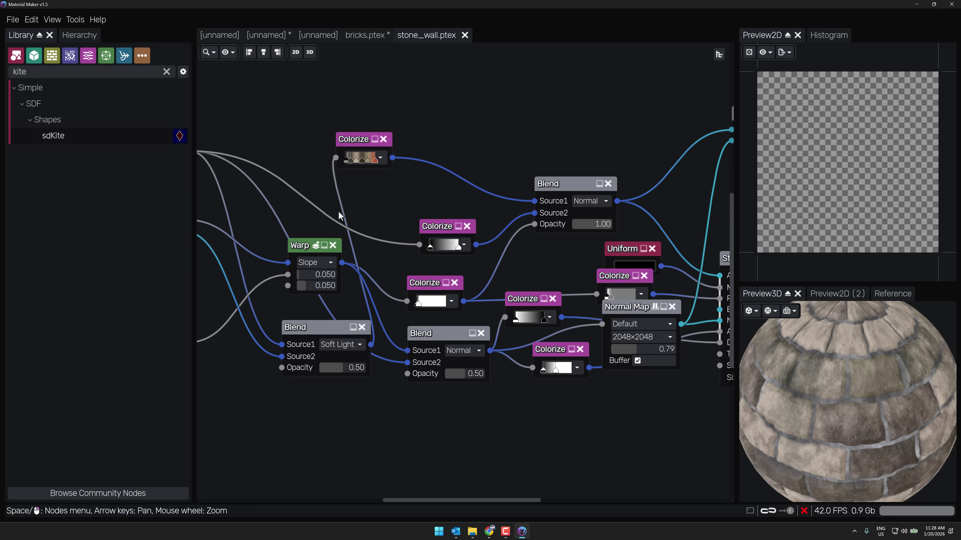
{"action": "scroll", "coordinate": [847, 386], "scroll_direction": "down", "scroll_amount": 5}
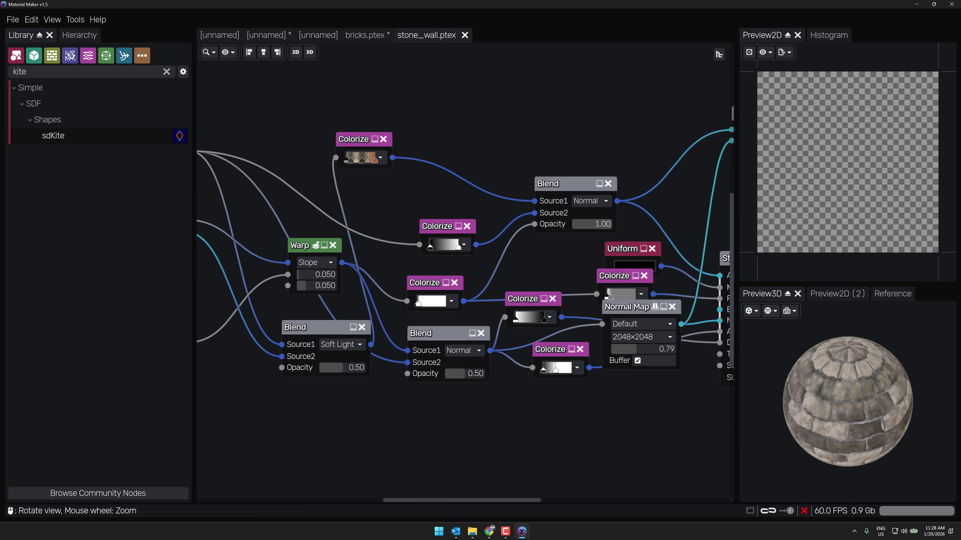
{"action": "scroll", "coordinate": [521, 365], "scroll_direction": "down", "scroll_amount": 3}
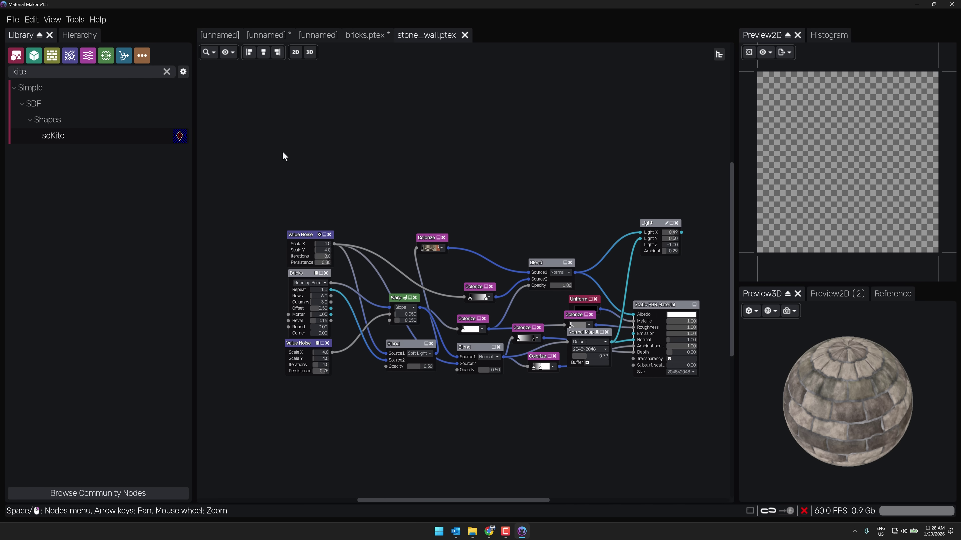
Load the community Gear Box material from the website into a sixth graph tab.
{"action": "left_click", "coordinate": [13, 20]}
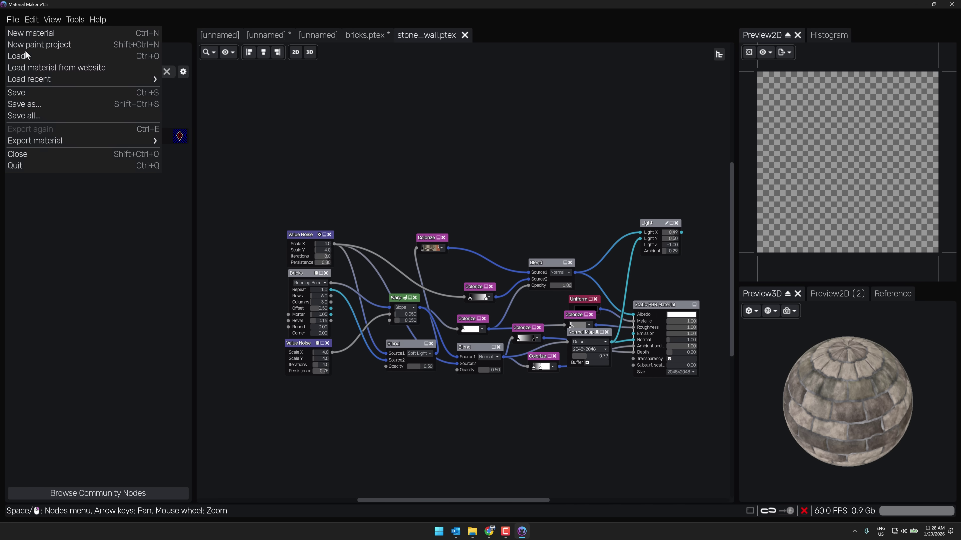
{"action": "left_click", "coordinate": [28, 67]}
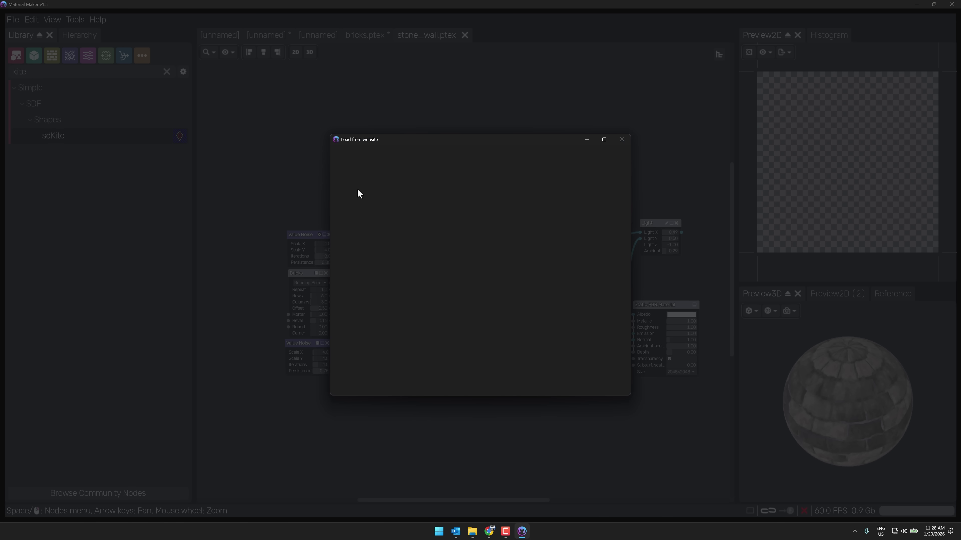
{"action": "scroll", "coordinate": [497, 236], "scroll_direction": "down", "scroll_amount": 15}
{"action": "scroll", "coordinate": [496, 236], "scroll_direction": "up", "scroll_amount": 4}
{"action": "left_click", "coordinate": [499, 218]}
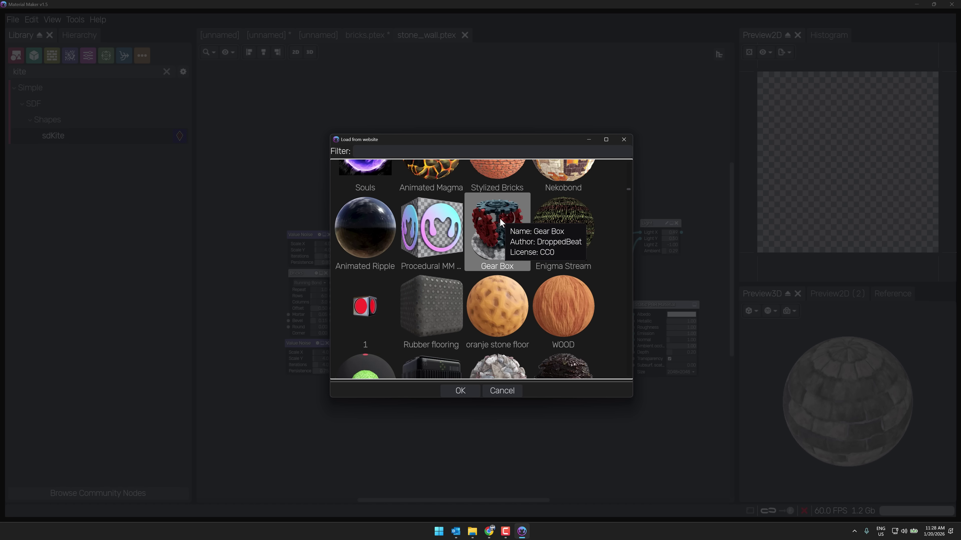
{"action": "double_click", "coordinate": [500, 219]}
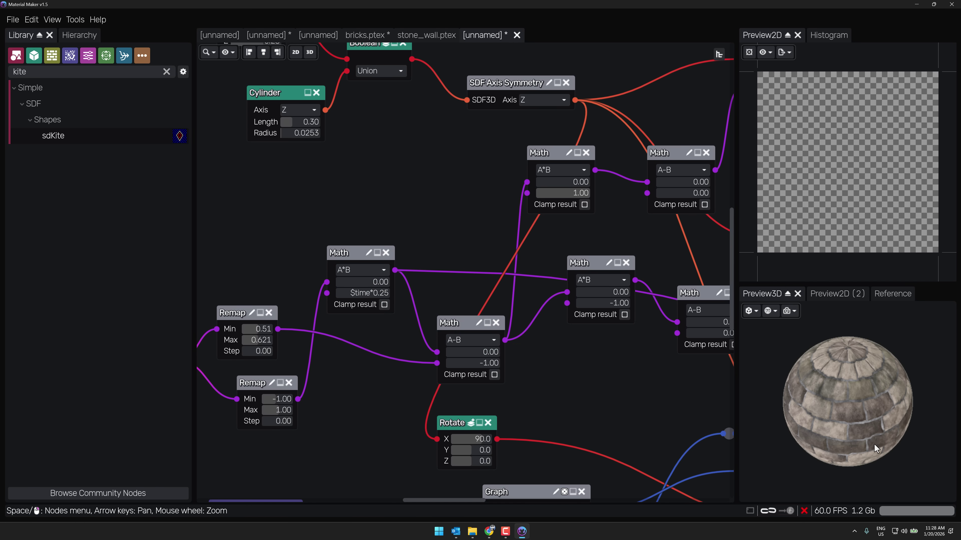
{"action": "scroll", "coordinate": [868, 450], "scroll_direction": "up", "scroll_amount": 3}
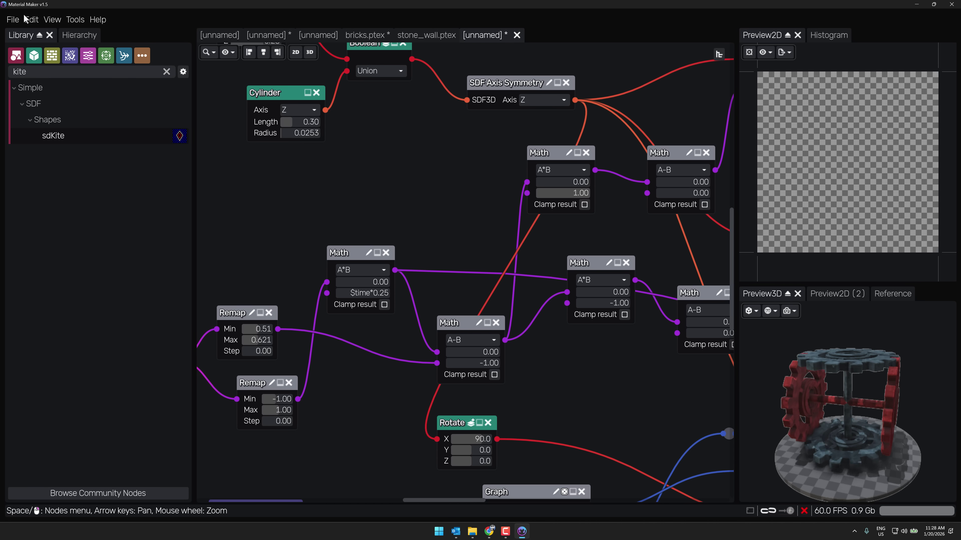
{"action": "left_click", "coordinate": [13, 19]}
{"action": "mouse_move", "coordinate": [41, 140]}
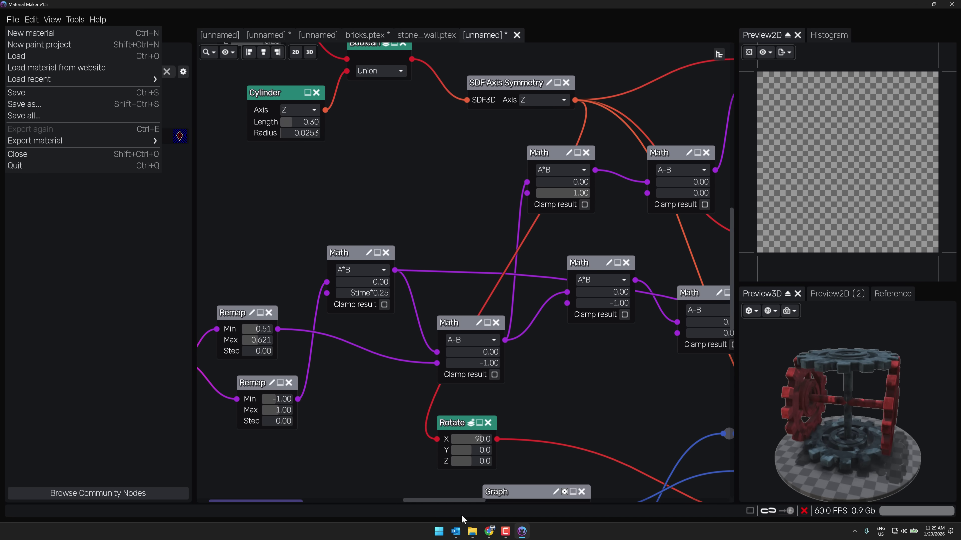
Switch to Chrome and close the blank New Tab.
{"action": "left_click", "coordinate": [489, 532]}
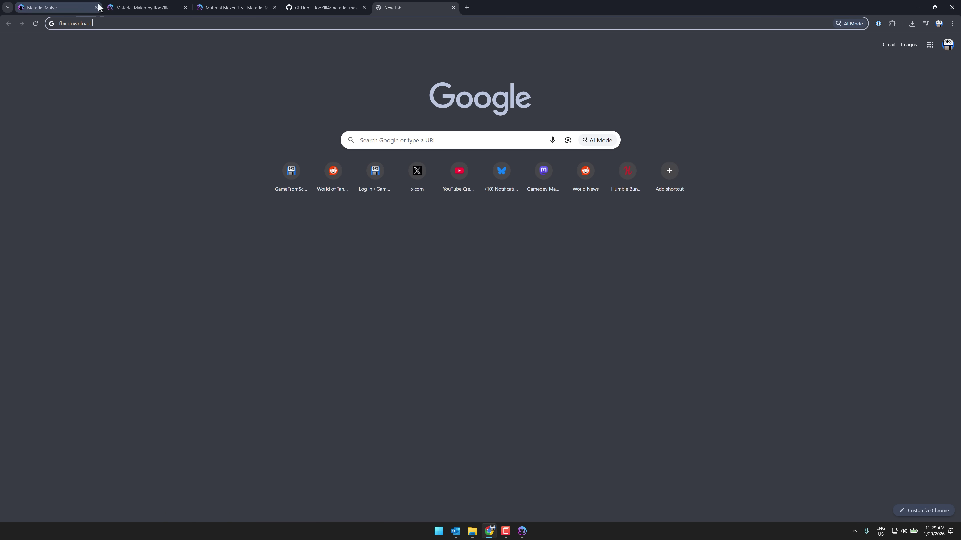
{"action": "left_click", "coordinate": [453, 8]}
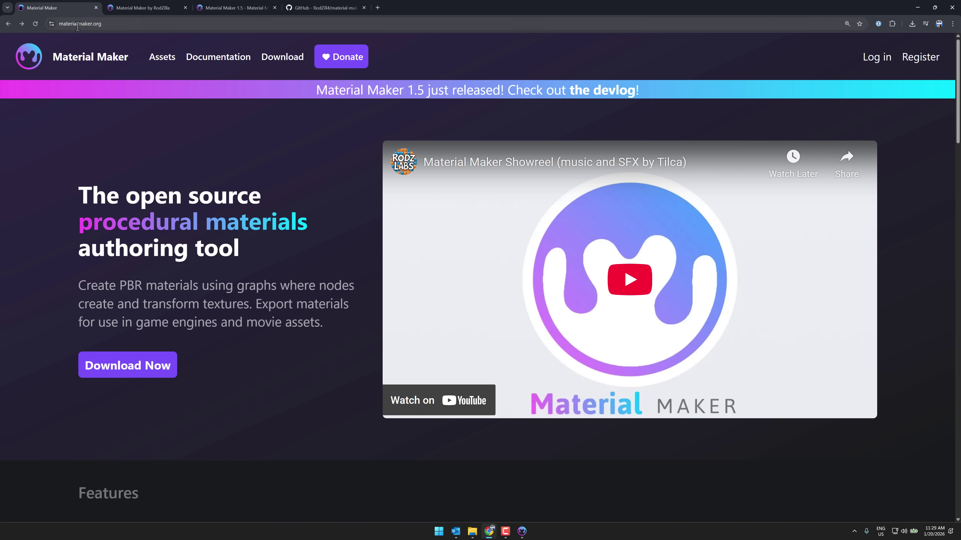
{"action": "scroll", "coordinate": [324, 217], "scroll_direction": "up", "scroll_amount": 1, "text": "ctrl"}
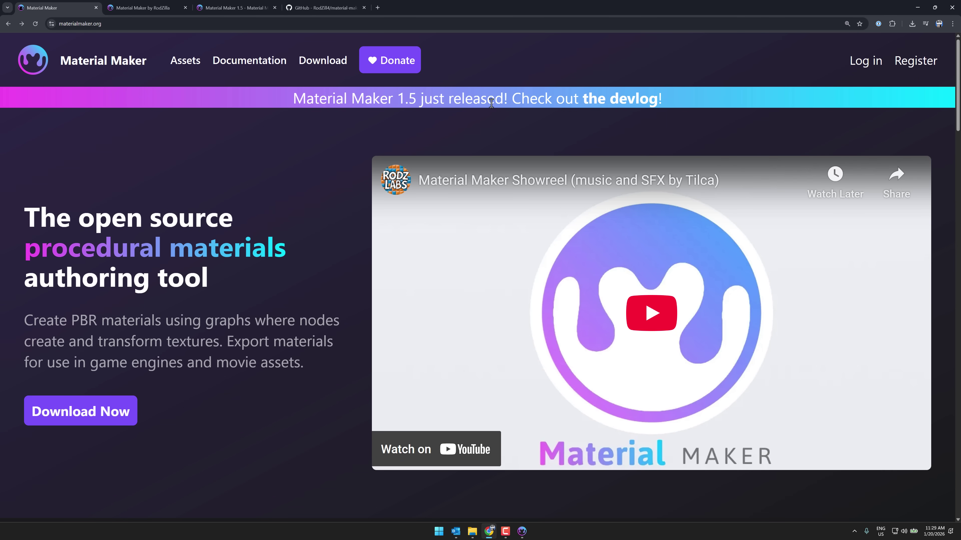
Scroll through materialmaker.org's feature sections, then move to the itch.io Material Maker tab.
{"action": "scroll", "coordinate": [285, 234], "scroll_direction": "down", "scroll_amount": 4}
{"action": "scroll", "coordinate": [286, 233], "scroll_direction": "down", "scroll_amount": 3}
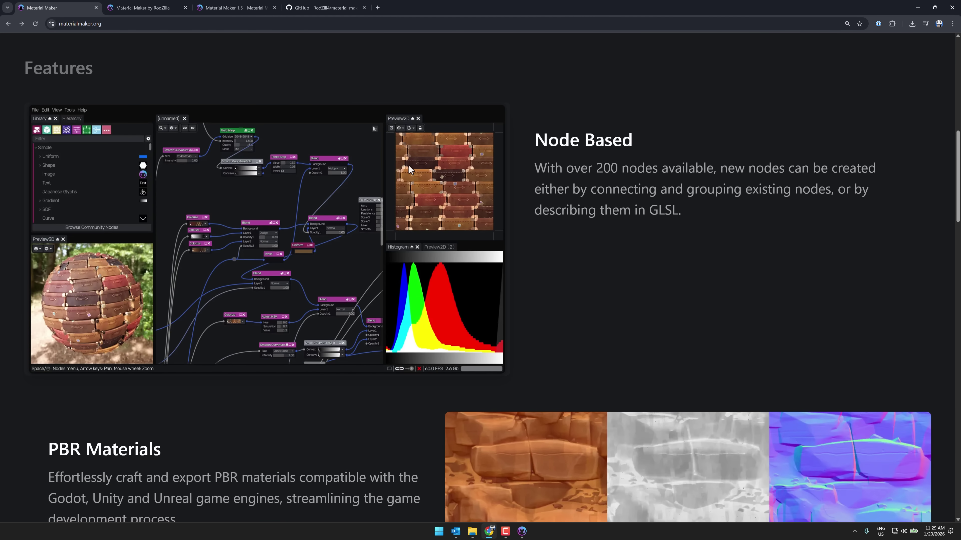
{"action": "scroll", "coordinate": [437, 229], "scroll_direction": "down", "scroll_amount": 3}
{"action": "scroll", "coordinate": [437, 231], "scroll_direction": "down", "scroll_amount": 5}
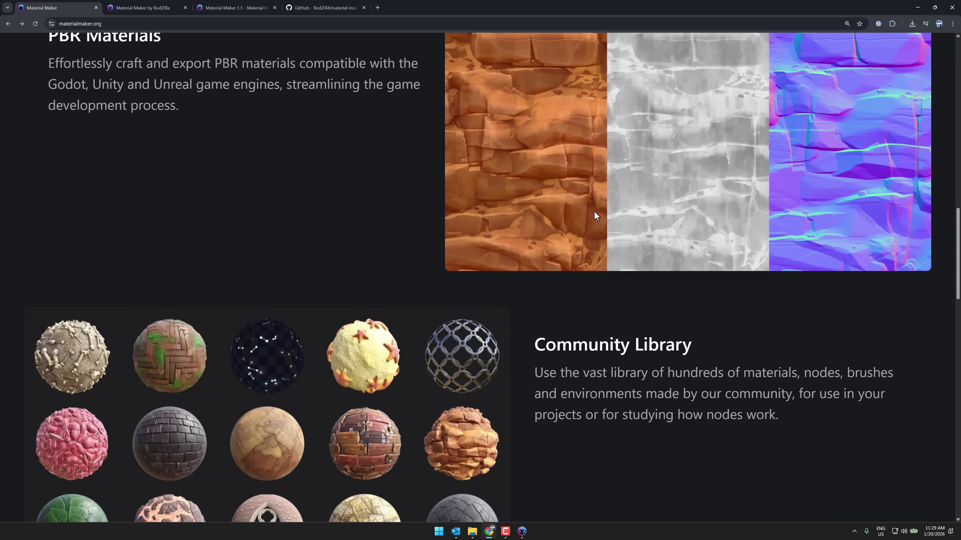
{"action": "scroll", "coordinate": [471, 207], "scroll_direction": "down", "scroll_amount": 5}
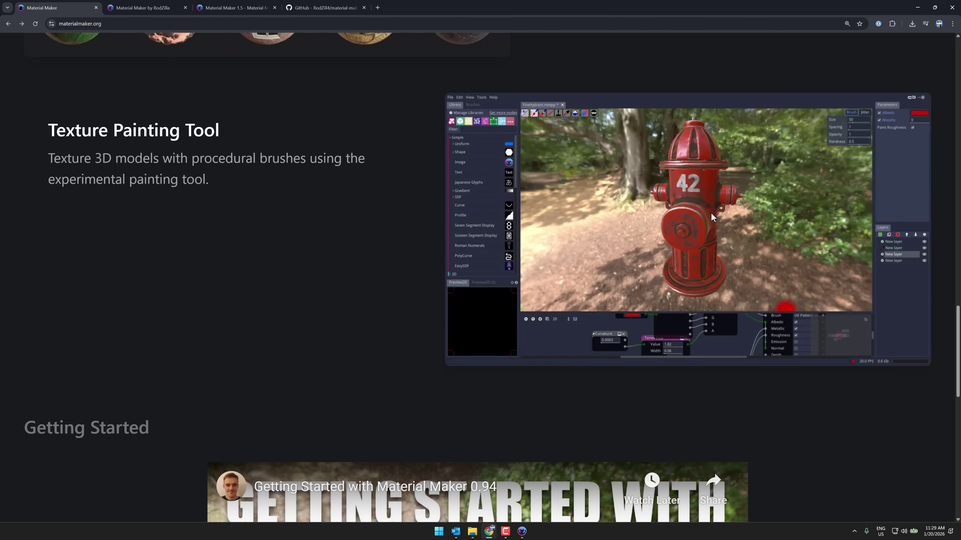
{"action": "scroll", "coordinate": [682, 199], "scroll_direction": "down", "scroll_amount": 2}
{"action": "scroll", "coordinate": [682, 198], "scroll_direction": "up", "scroll_amount": 15}
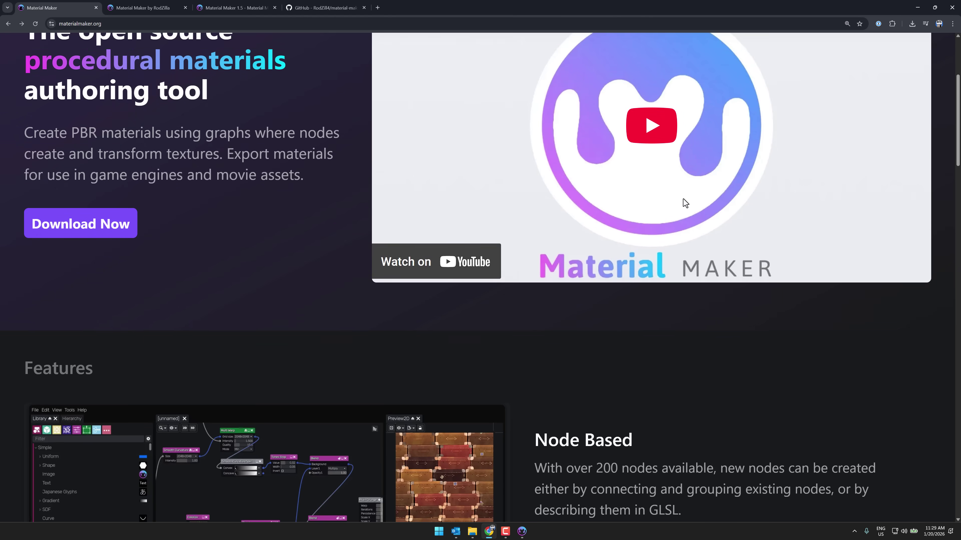
{"action": "key", "text": "ctrl+Tab"}
{"action": "scroll", "coordinate": [435, 232], "scroll_direction": "up", "scroll_amount": 15}
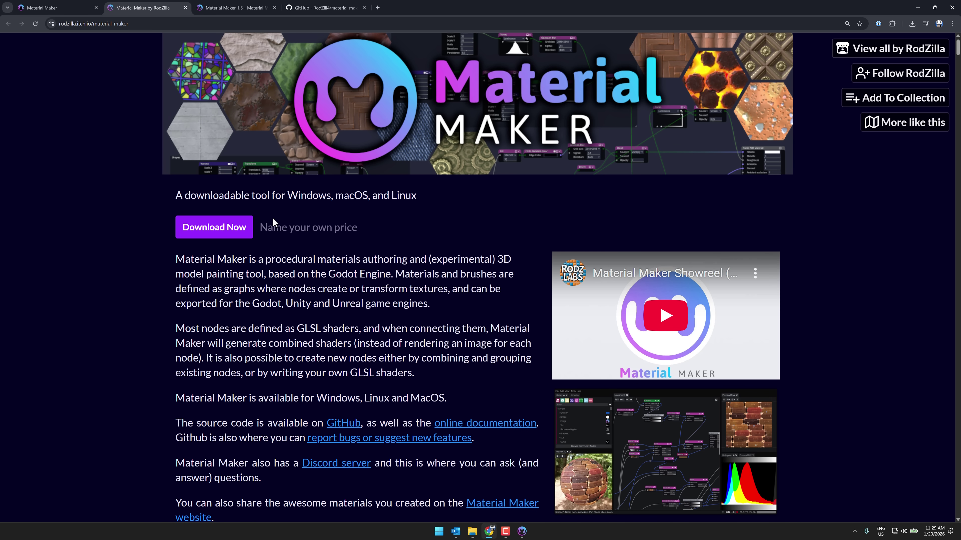
Choose Download Now, then 'No thanks, just take me to the downloads' to skip paying.
{"action": "scroll", "coordinate": [273, 221], "scroll_direction": "down", "scroll_amount": 3}
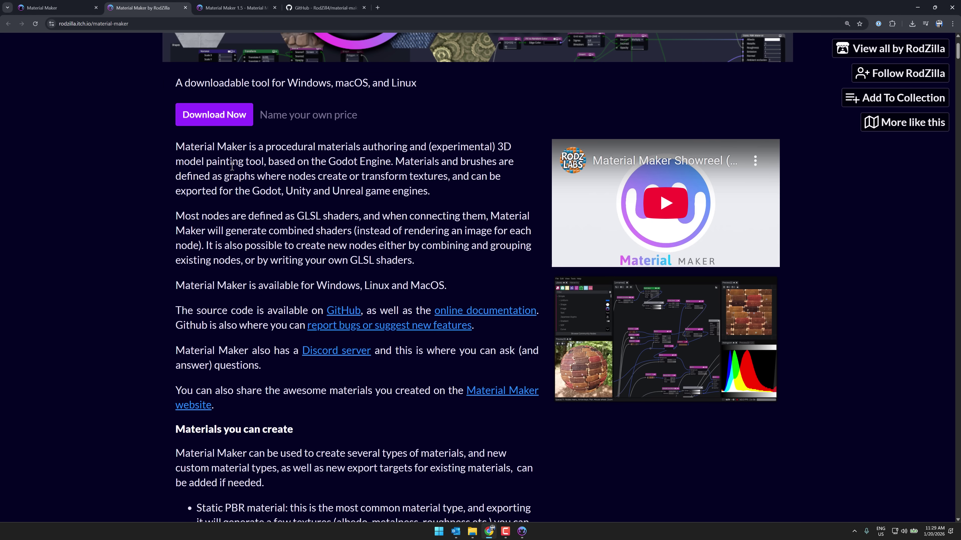
{"action": "left_click", "coordinate": [217, 115]}
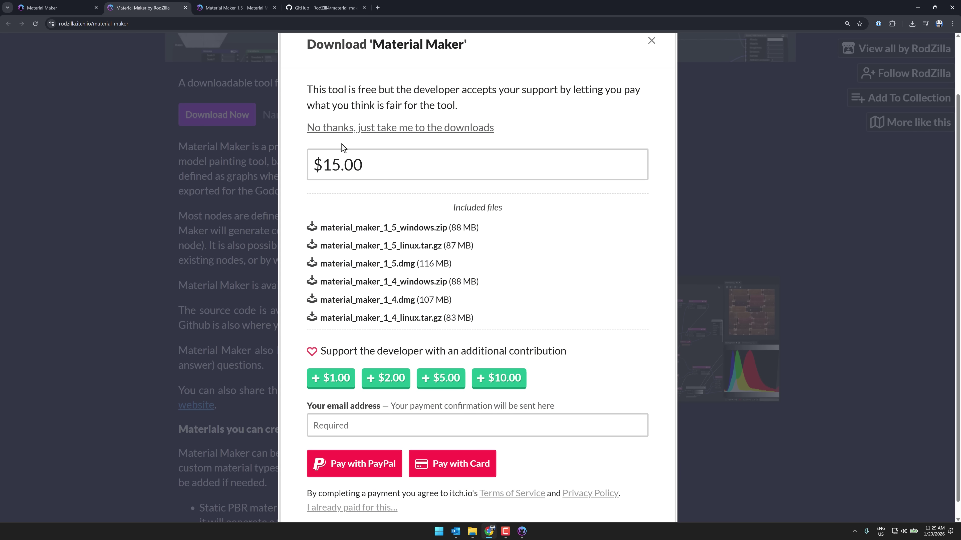
{"action": "left_click", "coordinate": [369, 128]}
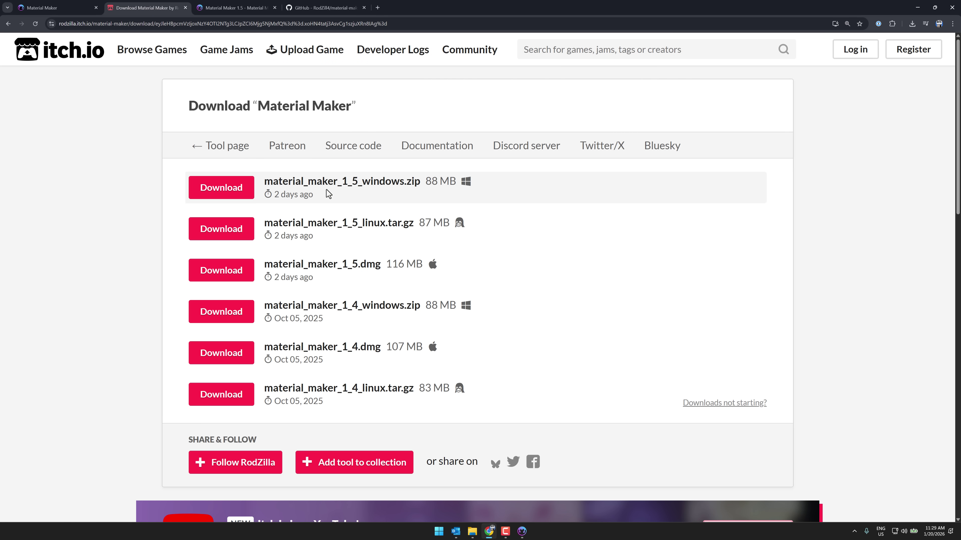
Move to the Material Maker 1.5 devlog tab and scroll to the release notes.
{"action": "key", "text": "ctrl+Tab"}
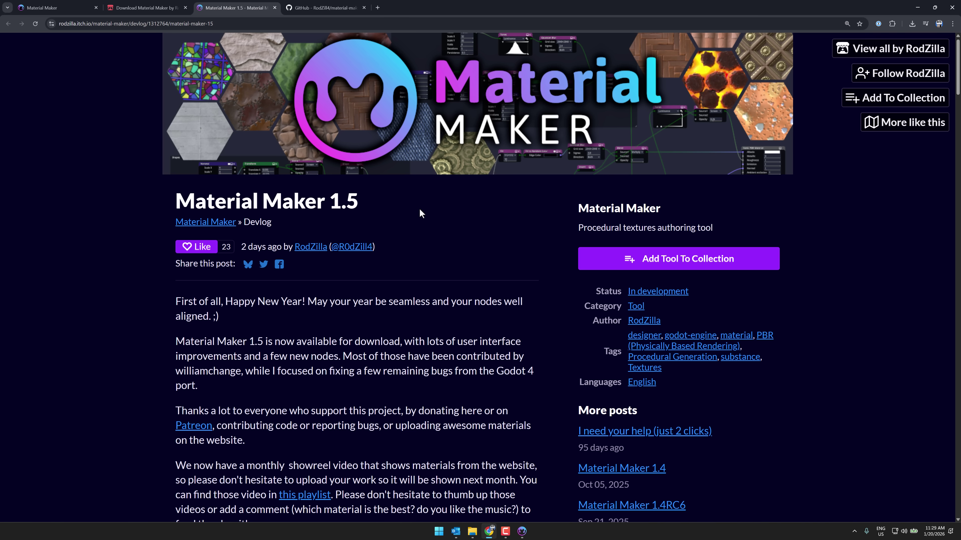
{"action": "scroll", "coordinate": [450, 280], "scroll_direction": "down", "scroll_amount": 5}
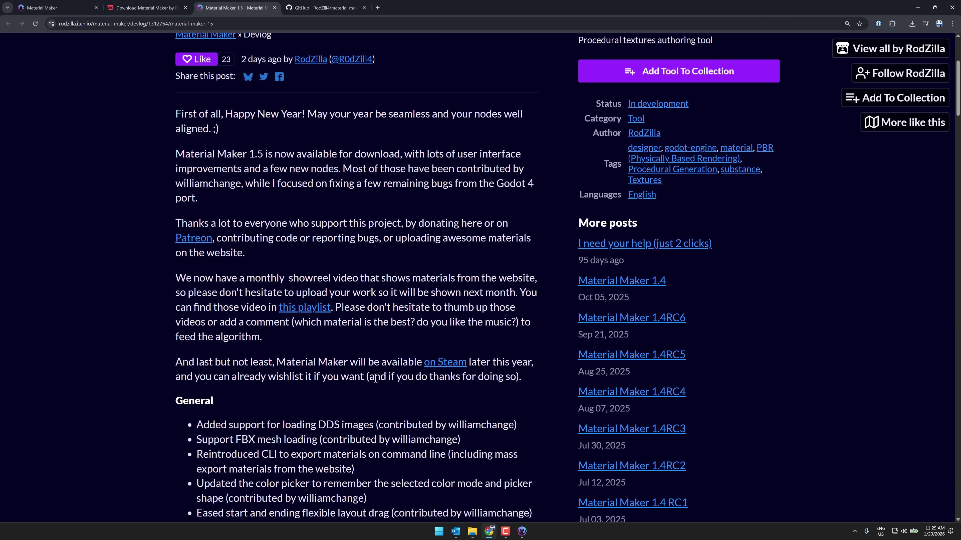
{"action": "scroll", "coordinate": [374, 365], "scroll_direction": "down", "scroll_amount": 2}
{"action": "left_click_drag", "start_coordinate": [238, 287], "coordinate": [391, 284]}
{"action": "left_click", "coordinate": [391, 284]}
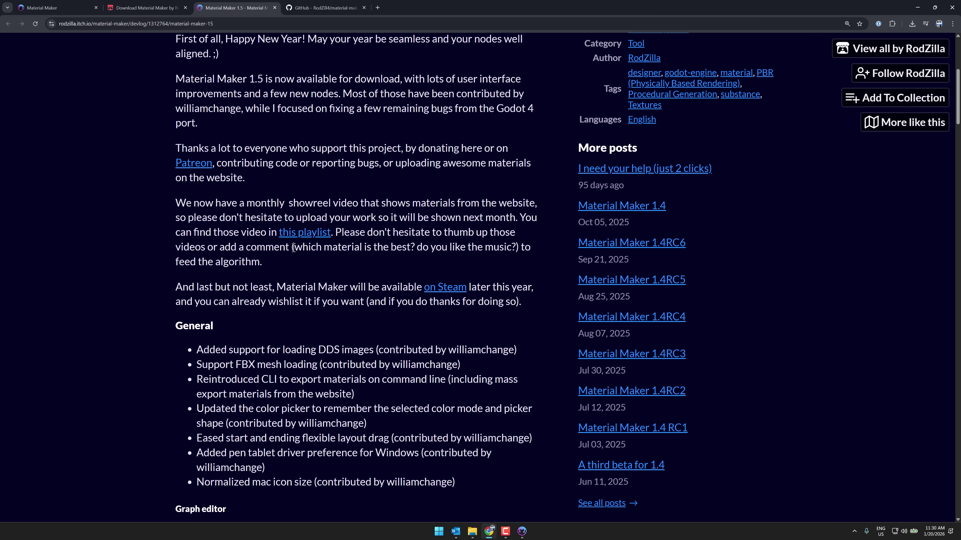
Scroll into the General notes, highlighting a contributor name and the Godot 4 port bug-fix note.
{"action": "scroll", "coordinate": [344, 265], "scroll_direction": "down", "scroll_amount": 3}
{"action": "scroll", "coordinate": [344, 265], "scroll_direction": "down", "scroll_amount": 4}
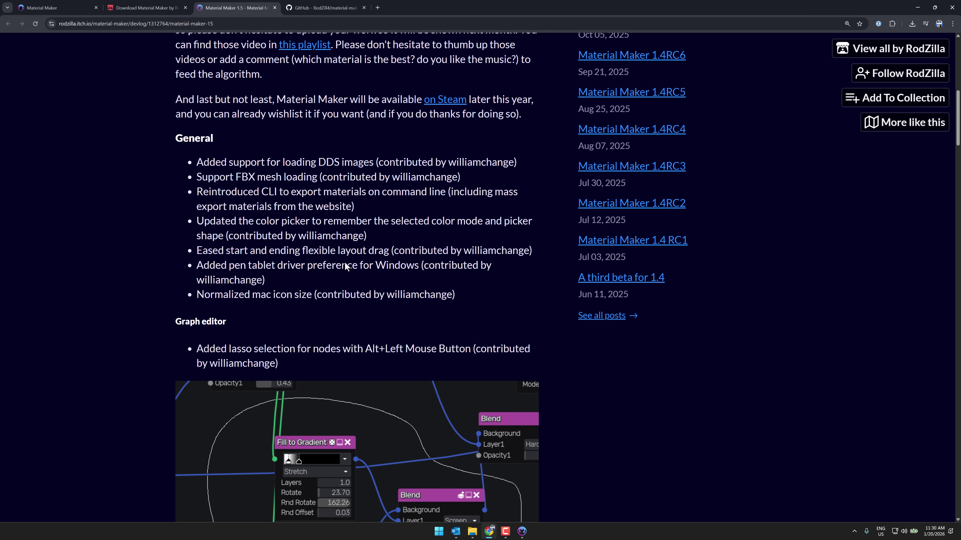
{"action": "double_click", "coordinate": [478, 161]}
{"action": "left_click", "coordinate": [452, 193]}
{"action": "scroll", "coordinate": [452, 193], "scroll_direction": "up", "scroll_amount": 9}
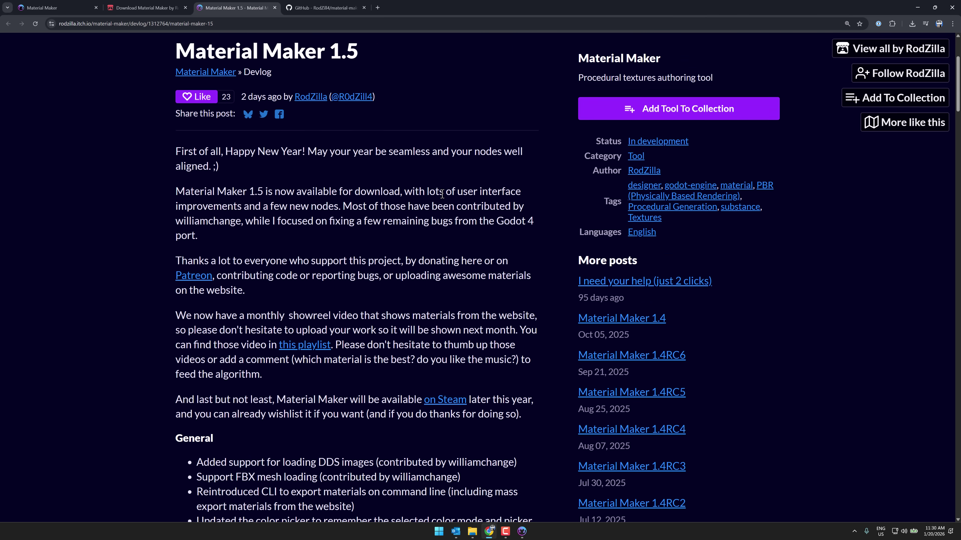
{"action": "left_click_drag", "start_coordinate": [219, 234], "coordinate": [330, 253]}
Highlight words in the DDS image support and FBX loading entries.
{"action": "scroll", "coordinate": [479, 264], "scroll_direction": "down", "scroll_amount": 8}
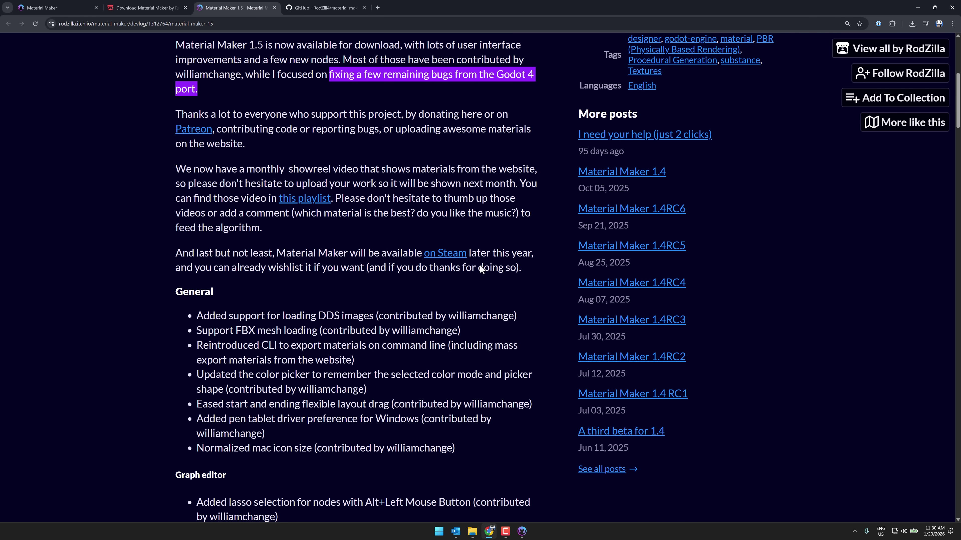
{"action": "scroll", "coordinate": [480, 264], "scroll_direction": "down", "scroll_amount": 2}
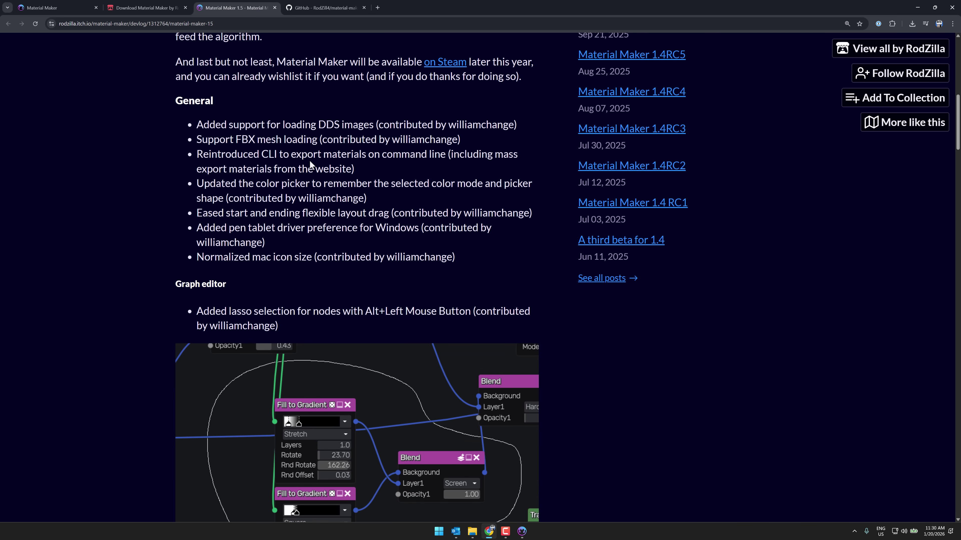
{"action": "double_click", "coordinate": [329, 125]}
{"action": "left_click", "coordinate": [356, 126]}
{"action": "double_click", "coordinate": [230, 140]}
{"action": "left_click", "coordinate": [314, 141]}
Scroll into the Graph editor notes, selecting the pen tablet and mac icon entries.
{"action": "scroll", "coordinate": [356, 162], "scroll_direction": "down", "scroll_amount": 1}
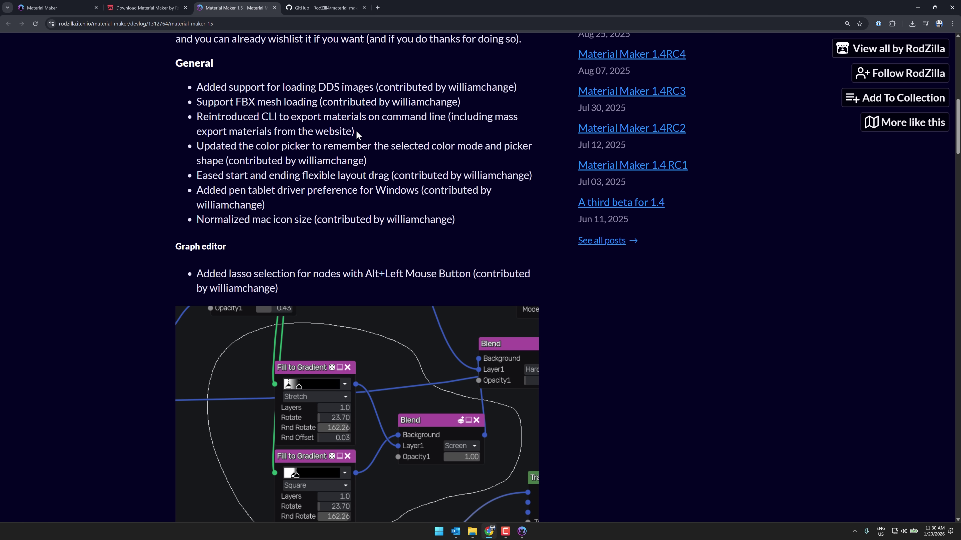
{"action": "scroll", "coordinate": [358, 129], "scroll_direction": "down", "scroll_amount": 2}
{"action": "scroll", "coordinate": [299, 83], "scroll_direction": "down", "scroll_amount": 2}
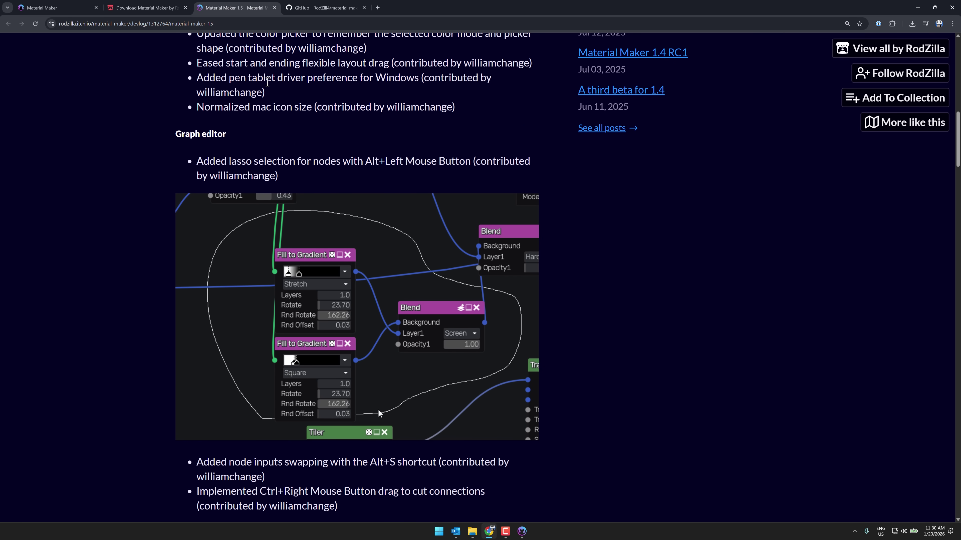
{"action": "left_click_drag", "start_coordinate": [232, 78], "coordinate": [392, 78]}
{"action": "left_click", "coordinate": [273, 80]}
{"action": "scroll", "coordinate": [272, 79], "scroll_direction": "down", "scroll_amount": 1}
{"action": "scroll", "coordinate": [280, 80], "scroll_direction": "up", "scroll_amount": 2}
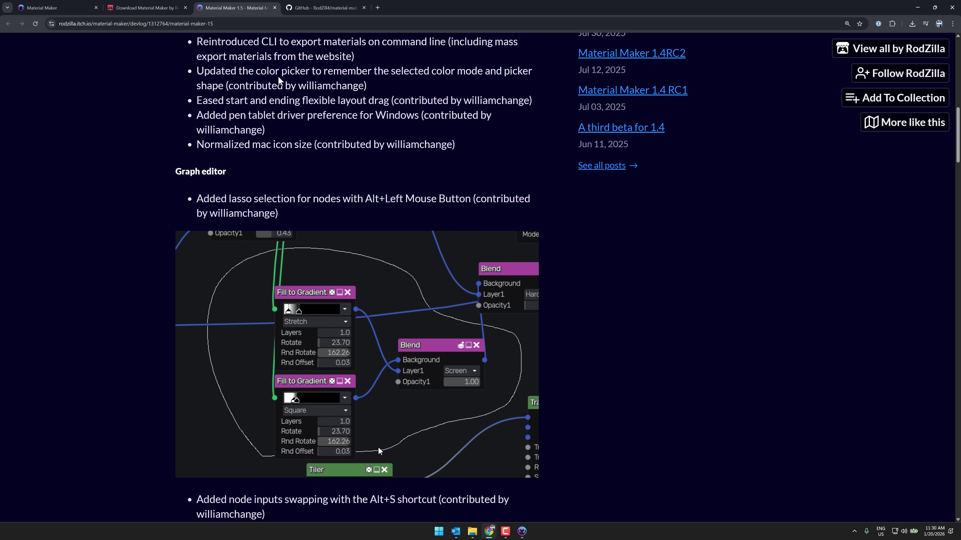
{"action": "left_click_drag", "start_coordinate": [473, 146], "coordinate": [199, 119]}
{"action": "left_click", "coordinate": [305, 121]}
Scroll to the lasso node selection entry and highlight its contributor name.
{"action": "scroll", "coordinate": [362, 128], "scroll_direction": "down", "scroll_amount": 1}
{"action": "double_click", "coordinate": [267, 173]}
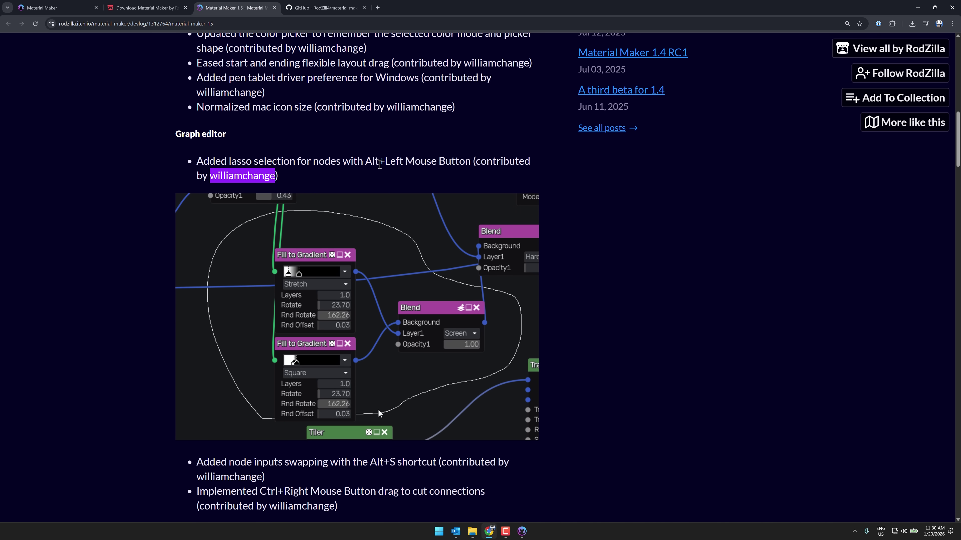
{"action": "scroll", "coordinate": [387, 160], "scroll_direction": "down", "scroll_amount": 2}
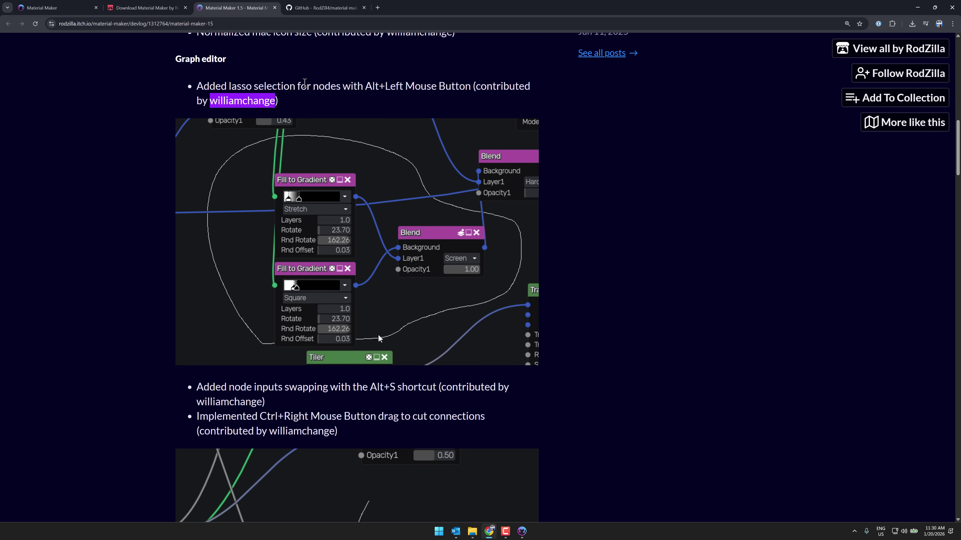
In Material Maker, Alt-drag a lasso around the Math and Remap nodes, then return to Chrome.
{"action": "key", "text": "alt+Tab"}
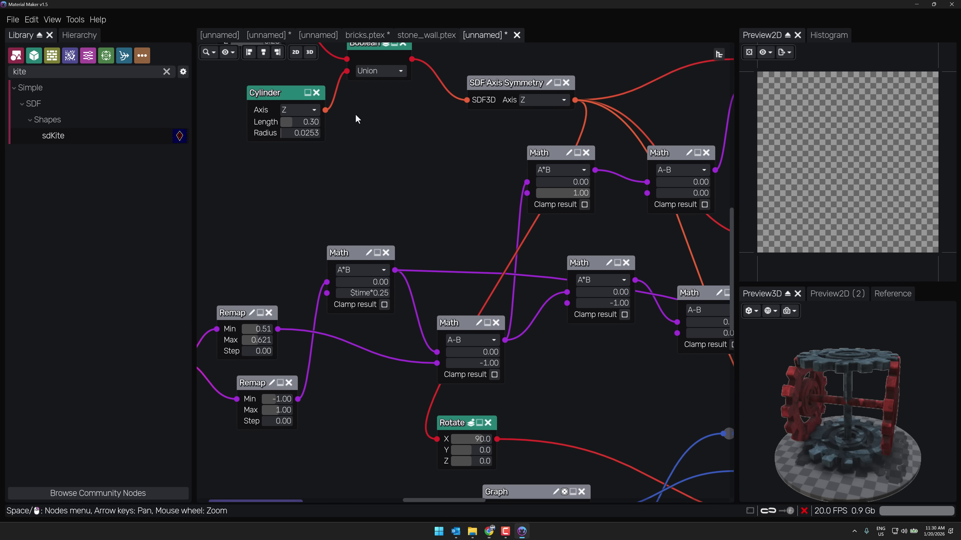
{"action": "mouse_move", "coordinate": [242, 219]}
{"action": "left_mouse_down"}
{"action": "mouse_move", "coordinate": [440, 254]}
{"action": "mouse_move", "coordinate": [381, 420]}
{"action": "mouse_move", "coordinate": [213, 441]}
{"action": "mouse_move", "coordinate": [246, 227]}
{"action": "left_mouse_up"}
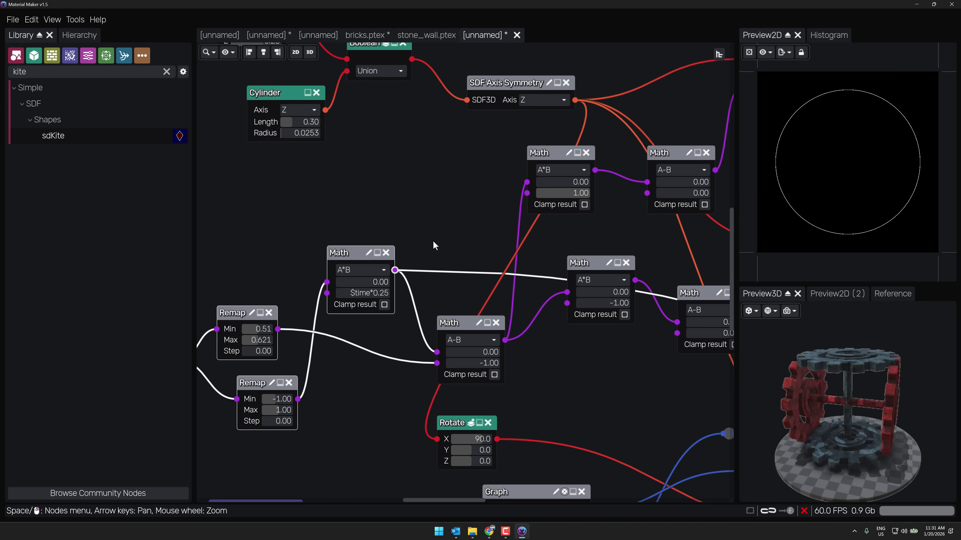
{"action": "key", "text": "alt+Tab"}
Scroll down the changelog to the new nodes list and briefly select it.
{"action": "scroll", "coordinate": [507, 242], "scroll_direction": "down", "scroll_amount": 5}
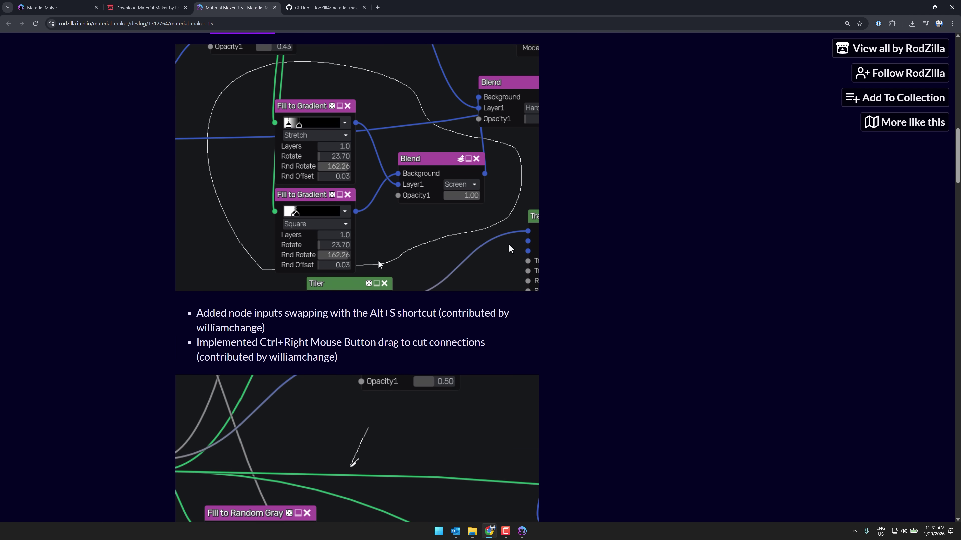
{"action": "scroll", "coordinate": [508, 246], "scroll_direction": "down", "scroll_amount": 10}
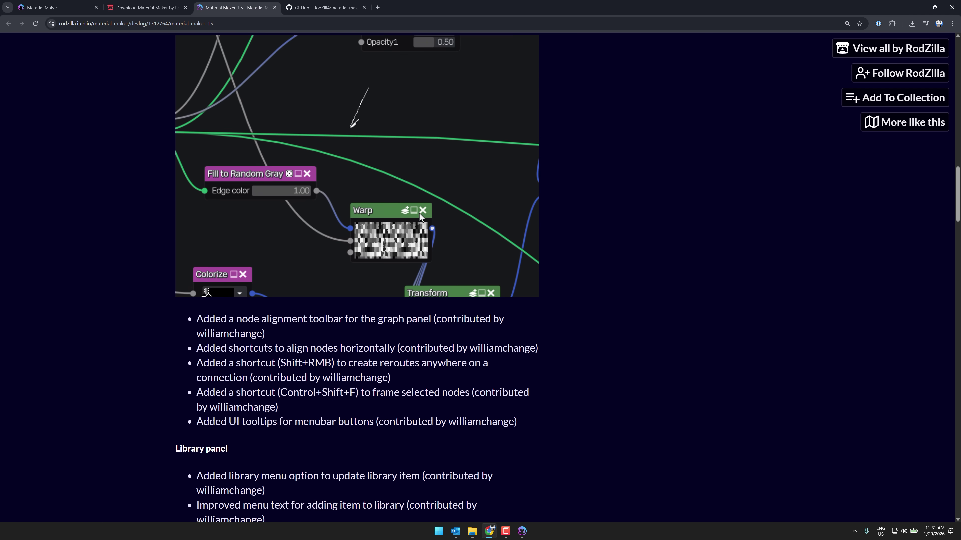
{"action": "scroll", "coordinate": [419, 214], "scroll_direction": "down", "scroll_amount": 7}
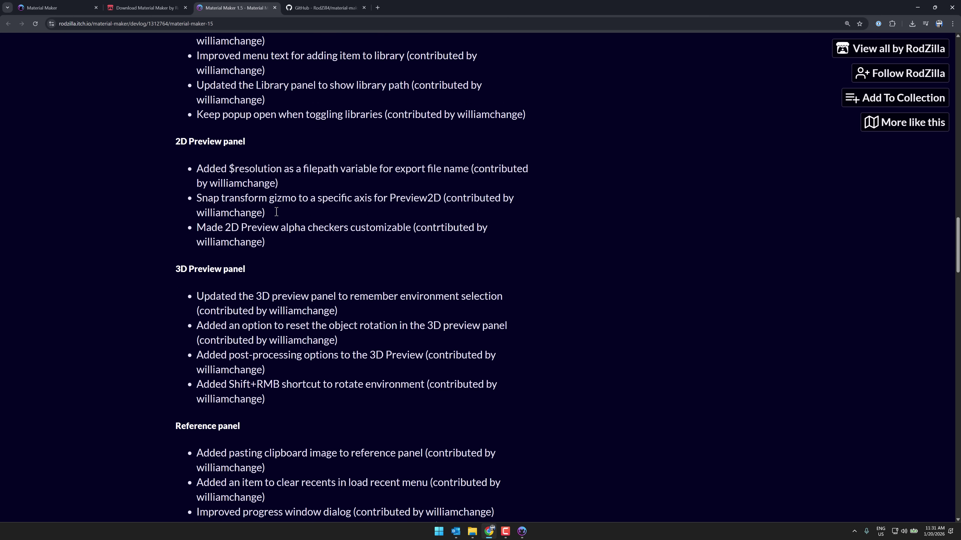
{"action": "scroll", "coordinate": [250, 185], "scroll_direction": "down", "scroll_amount": 6}
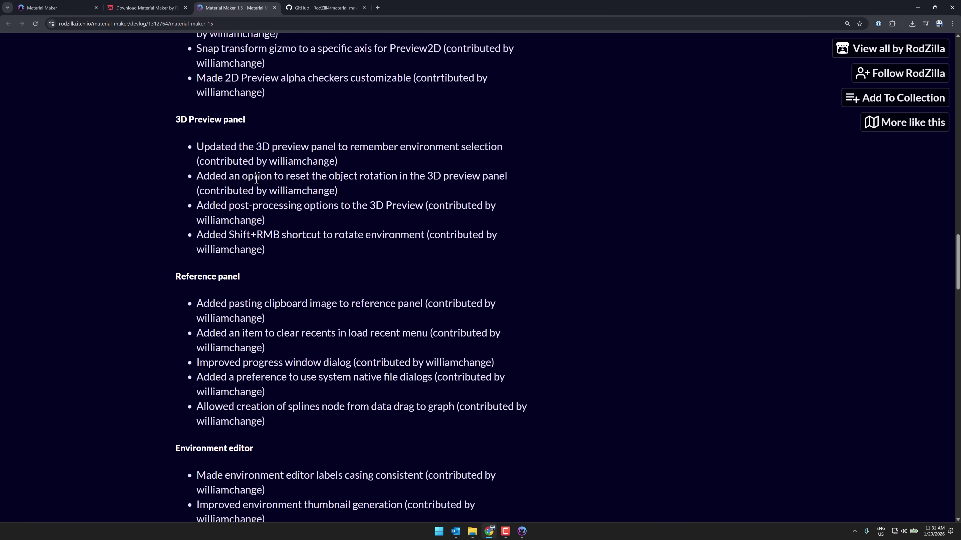
{"action": "scroll", "coordinate": [257, 177], "scroll_direction": "down", "scroll_amount": 4}
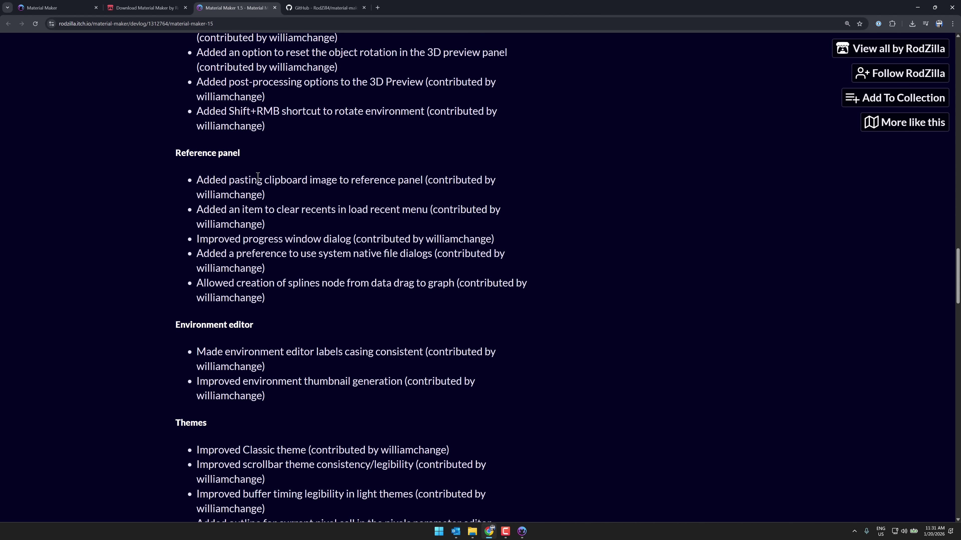
{"action": "scroll", "coordinate": [258, 176], "scroll_direction": "down", "scroll_amount": 10}
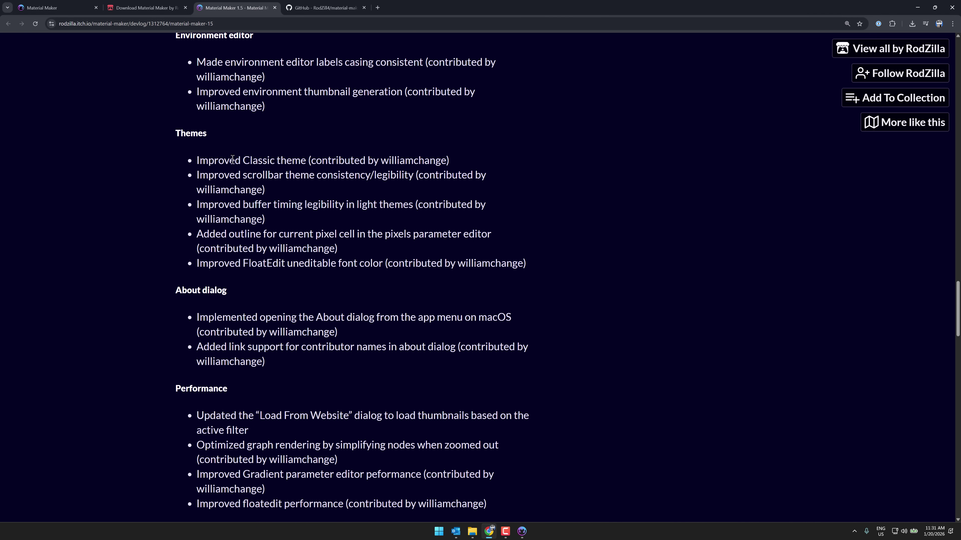
{"action": "scroll", "coordinate": [275, 159], "scroll_direction": "down", "scroll_amount": 7}
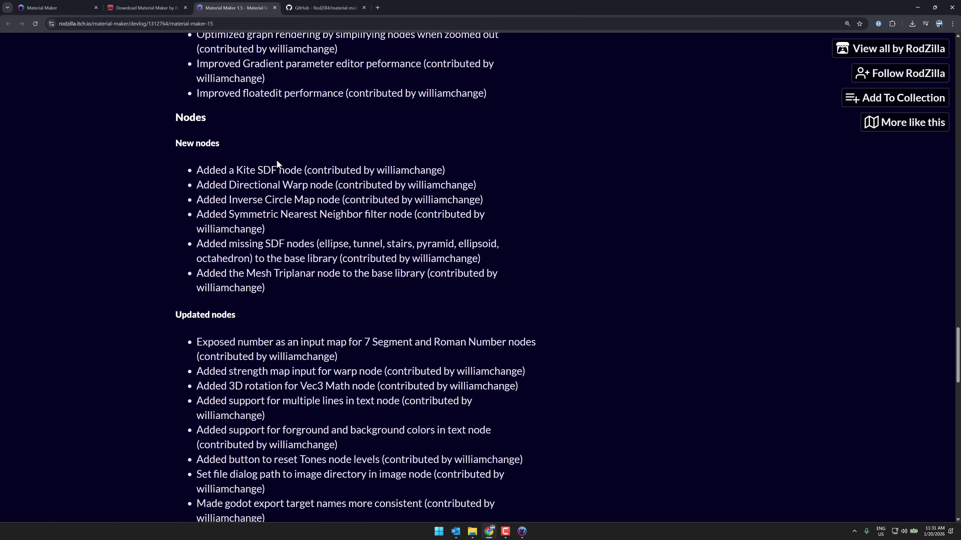
{"action": "left_click_drag", "start_coordinate": [195, 117], "coordinate": [503, 241]}
{"action": "left_click", "coordinate": [504, 243]}
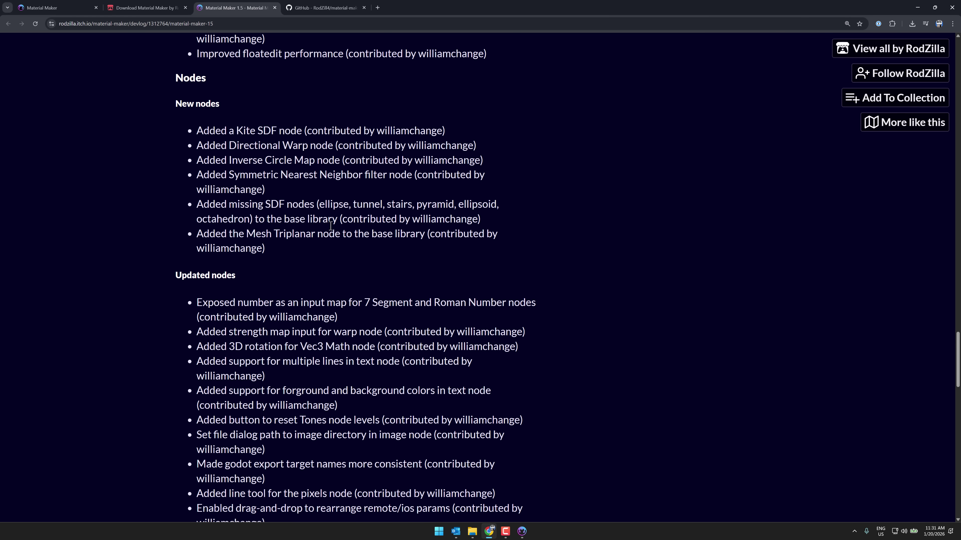
Select the updated nodes entries through AO export and highlight their contributor names.
{"action": "scroll", "coordinate": [332, 228], "scroll_direction": "down", "scroll_amount": 2}
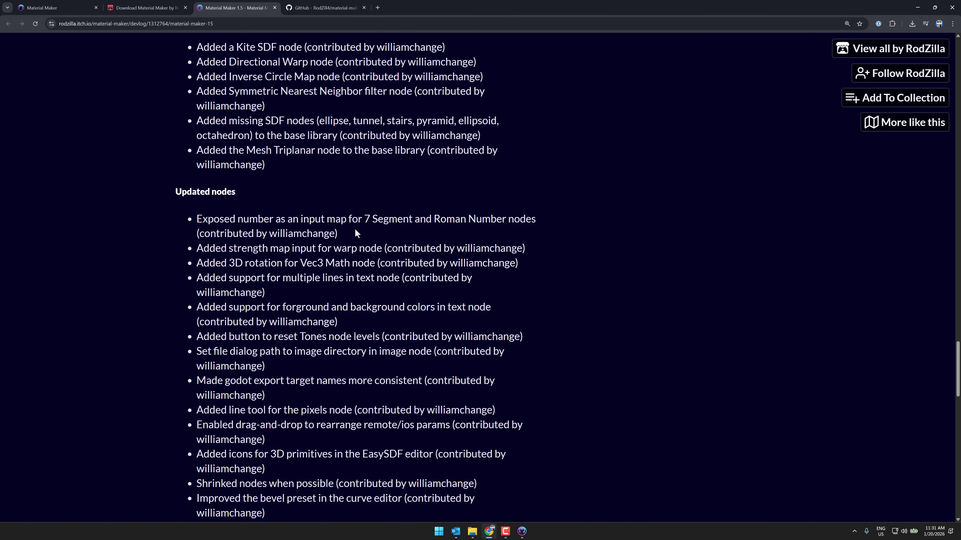
{"action": "left_click_drag", "start_coordinate": [195, 152], "coordinate": [487, 364]}
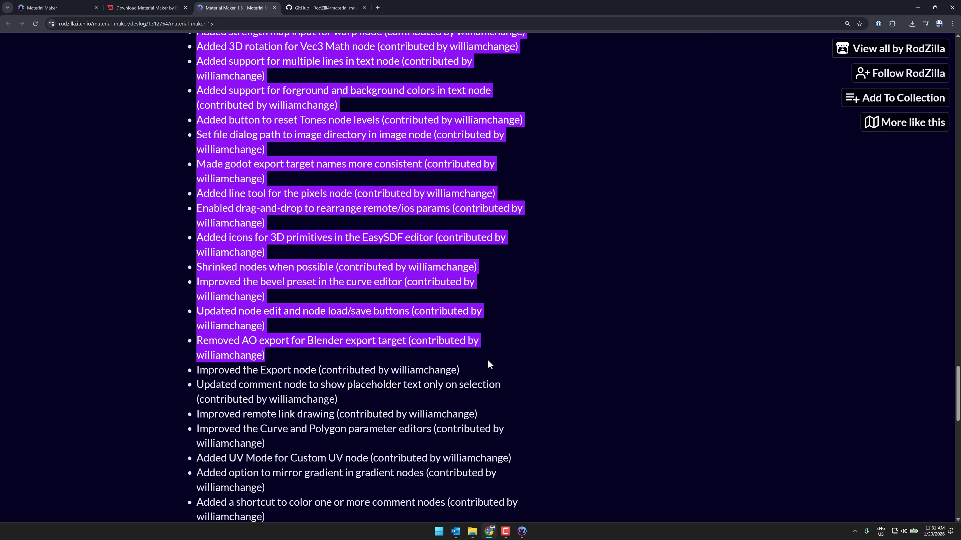
{"action": "left_click", "coordinate": [487, 364]}
{"action": "double_click", "coordinate": [243, 178]}
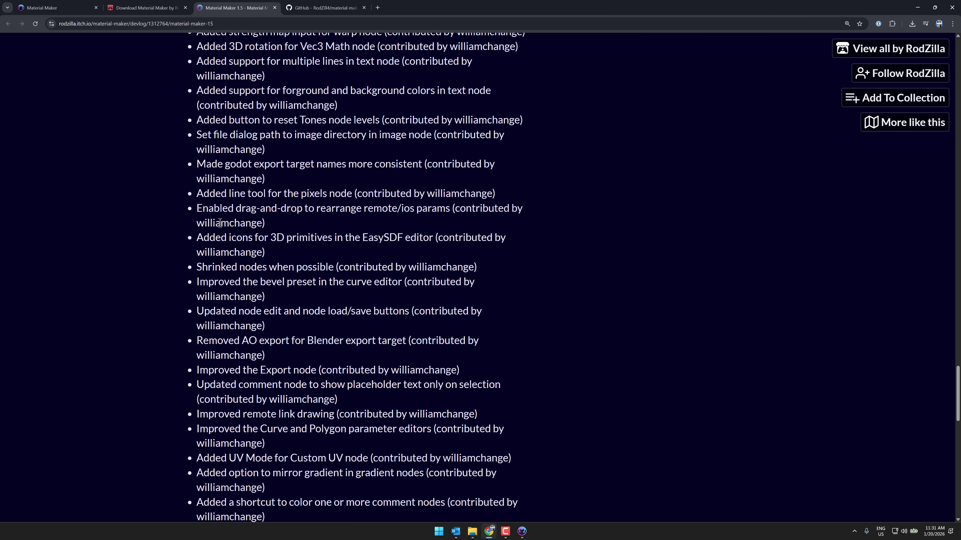
{"action": "double_click", "coordinate": [220, 223]}
{"action": "double_click", "coordinate": [243, 252]}
{"action": "double_click", "coordinate": [231, 296]}
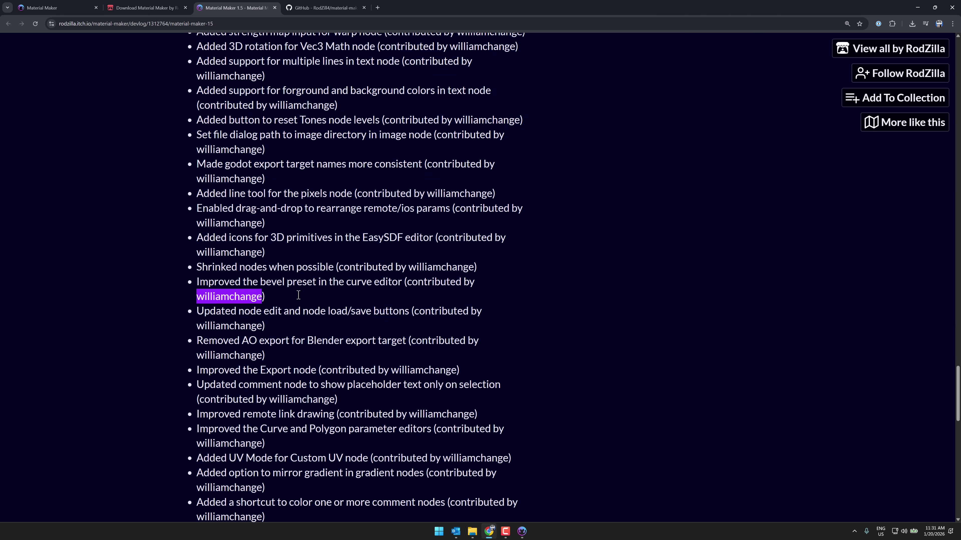
Scroll to the download Files, jump back to the post top, and switch to the GitHub tab.
{"action": "scroll", "coordinate": [350, 293], "scroll_direction": "down", "scroll_amount": 8}
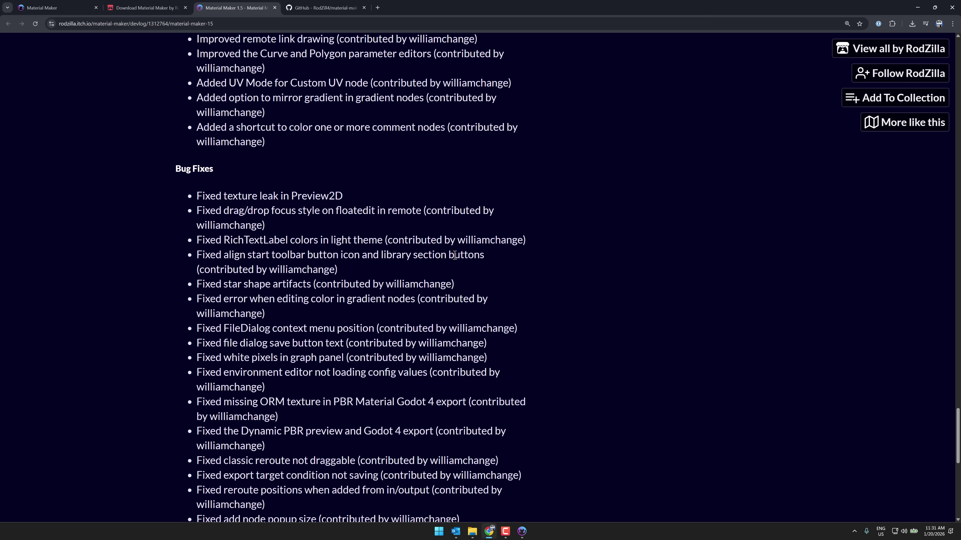
{"action": "scroll", "coordinate": [566, 272], "scroll_direction": "down", "scroll_amount": 8}
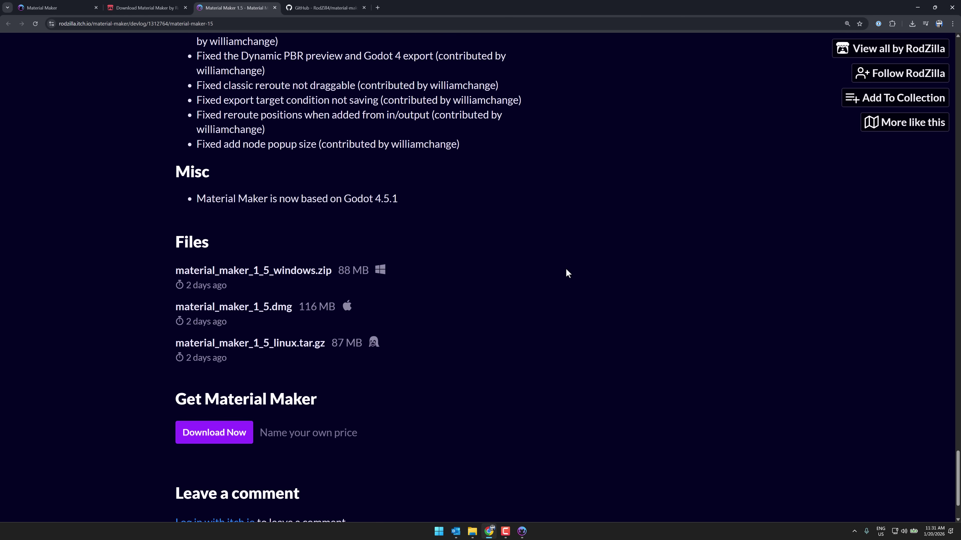
{"action": "key", "text": "Home"}
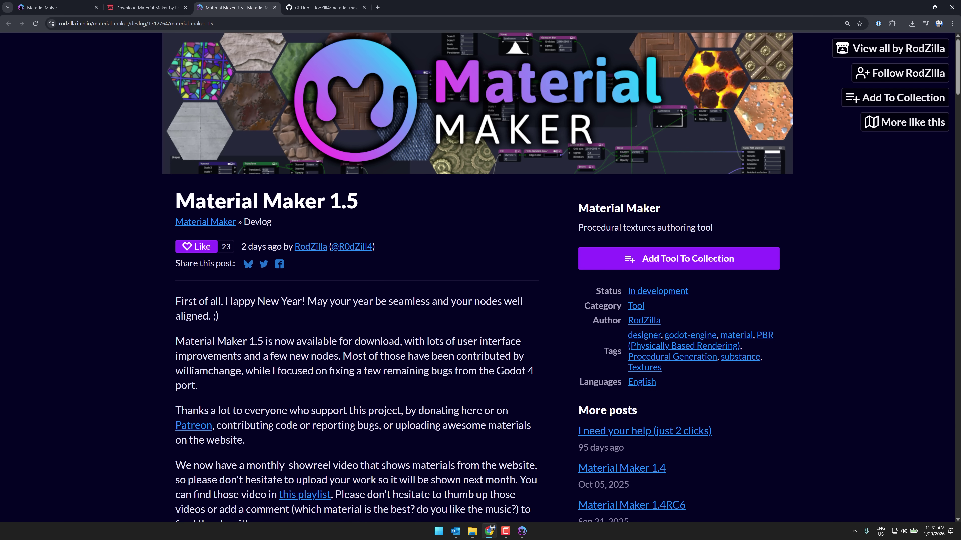
{"action": "key", "text": "ctrl+Tab"}
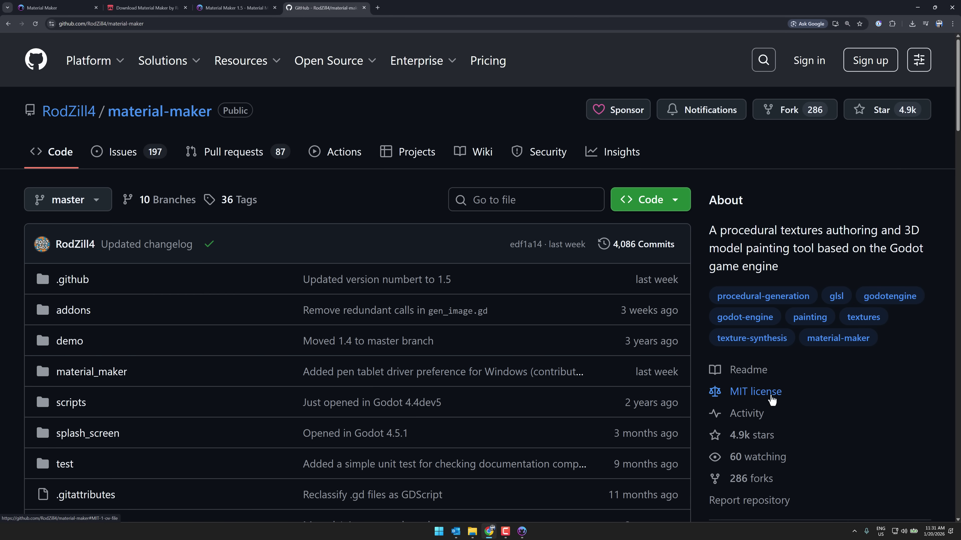
Scroll the material-maker repository page to Releases and its 39 contributors.
{"action": "scroll", "coordinate": [759, 396], "scroll_direction": "down", "scroll_amount": 5}
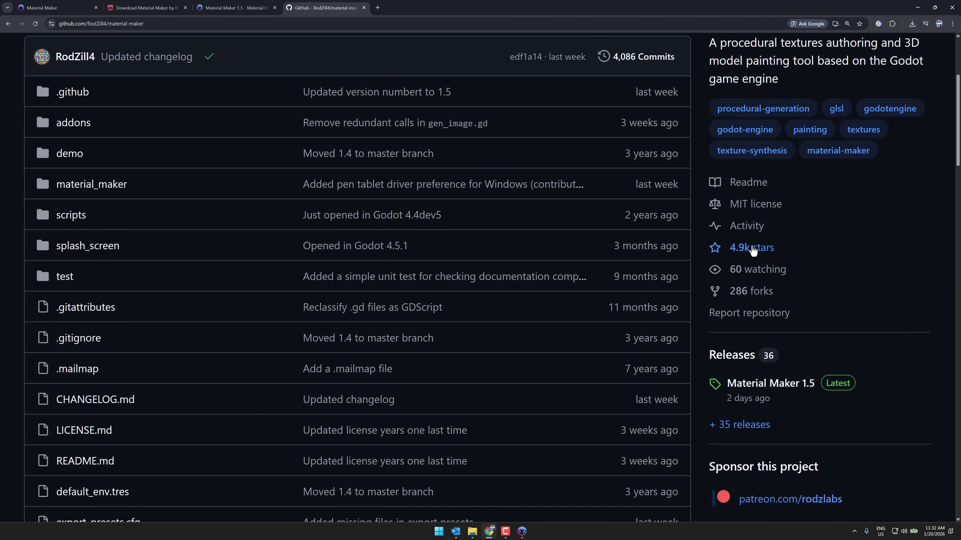
{"action": "scroll", "coordinate": [815, 261], "scroll_direction": "down", "scroll_amount": 3}
{"action": "scroll", "coordinate": [815, 261], "scroll_direction": "down", "scroll_amount": 2}
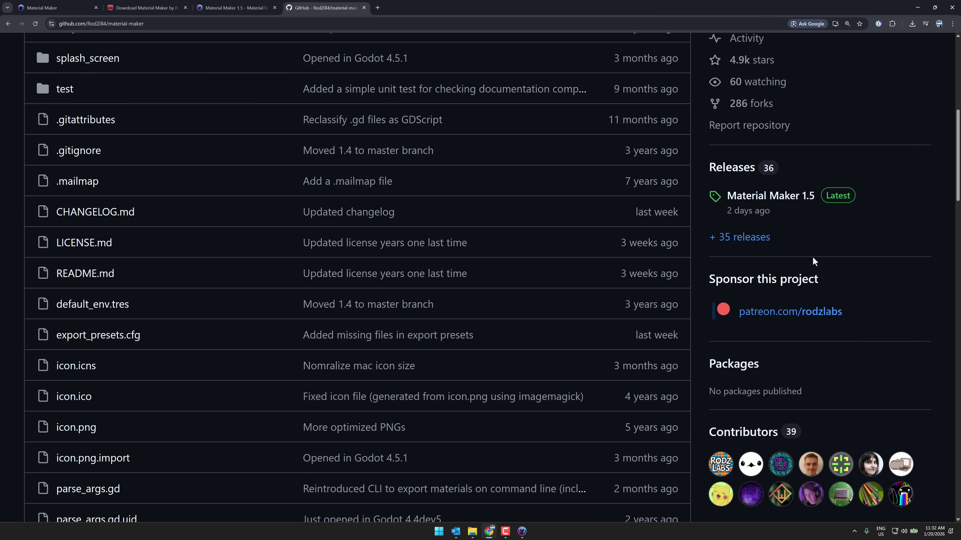
{"action": "scroll", "coordinate": [785, 314], "scroll_direction": "down", "scroll_amount": 6}
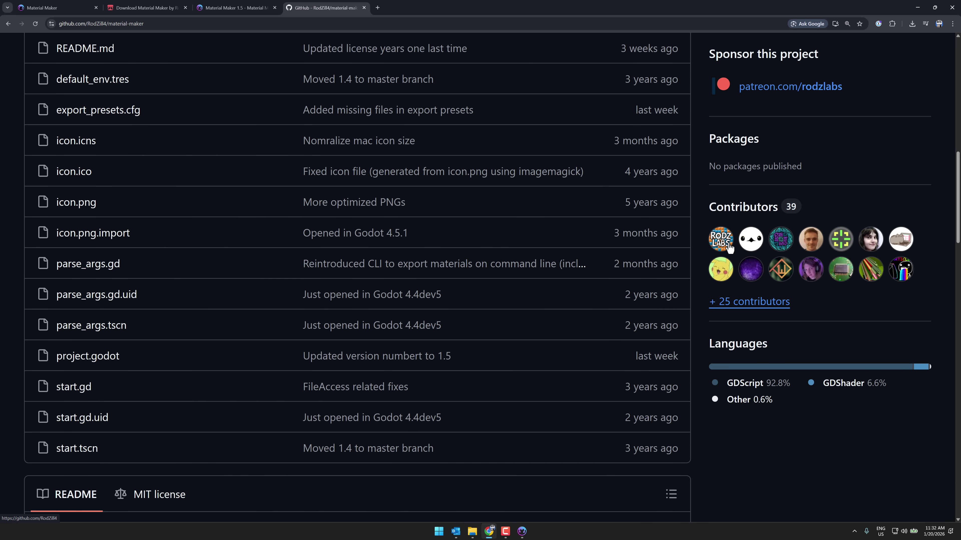
{"action": "mouse_move", "coordinate": [742, 244]}
Select the Languages breakdown showing 92.8% GDScript, then refocus the browser window.
{"action": "scroll", "coordinate": [768, 268], "scroll_direction": "down", "scroll_amount": 1}
{"action": "scroll", "coordinate": [770, 276], "scroll_direction": "down", "scroll_amount": 1}
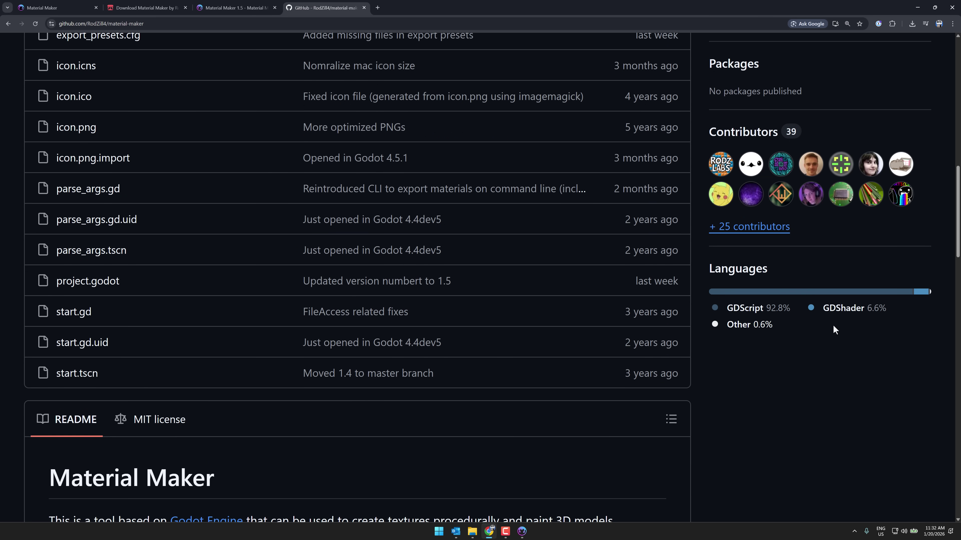
{"action": "left_click_drag", "start_coordinate": [833, 325], "coordinate": [673, 307]}
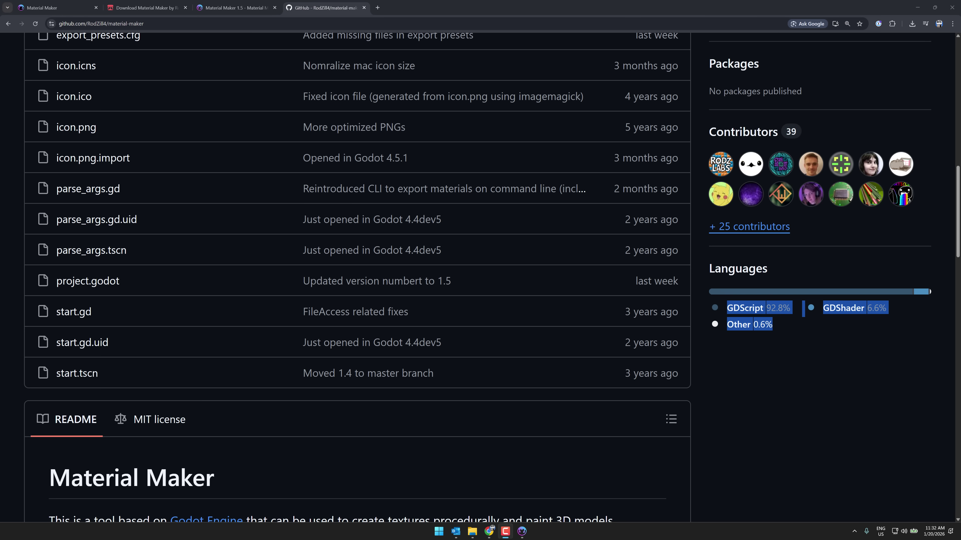
{"action": "left_click", "coordinate": [286, 323]}
Bring up the materialmaker.org homepage with its Material Maker 1.5 release banner and showreel video.
{"action": "key", "text": "ctrl+1"}
{"action": "scroll", "coordinate": [248, 203], "scroll_direction": "up", "scroll_amount": 1}
{"action": "scroll", "coordinate": [231, 185], "scroll_direction": "up", "scroll_amount": 4}
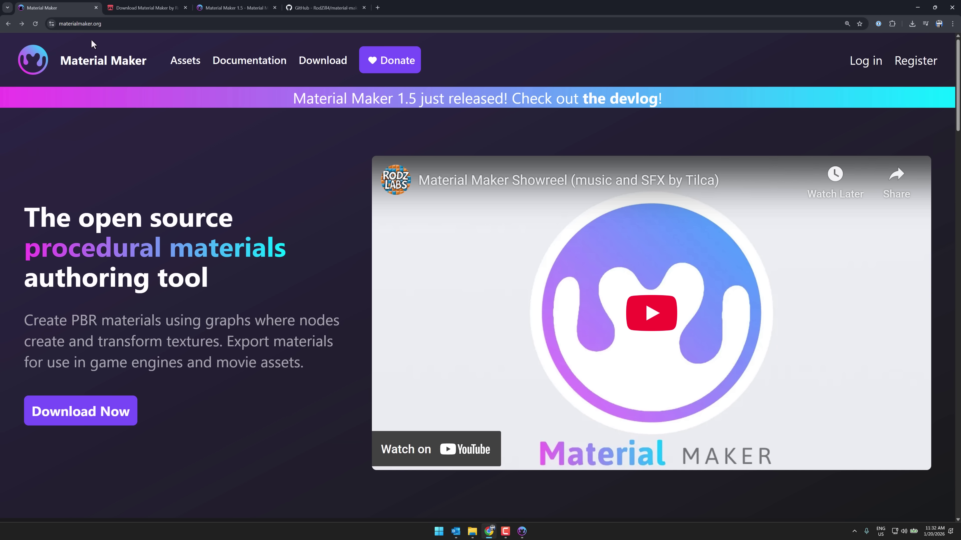